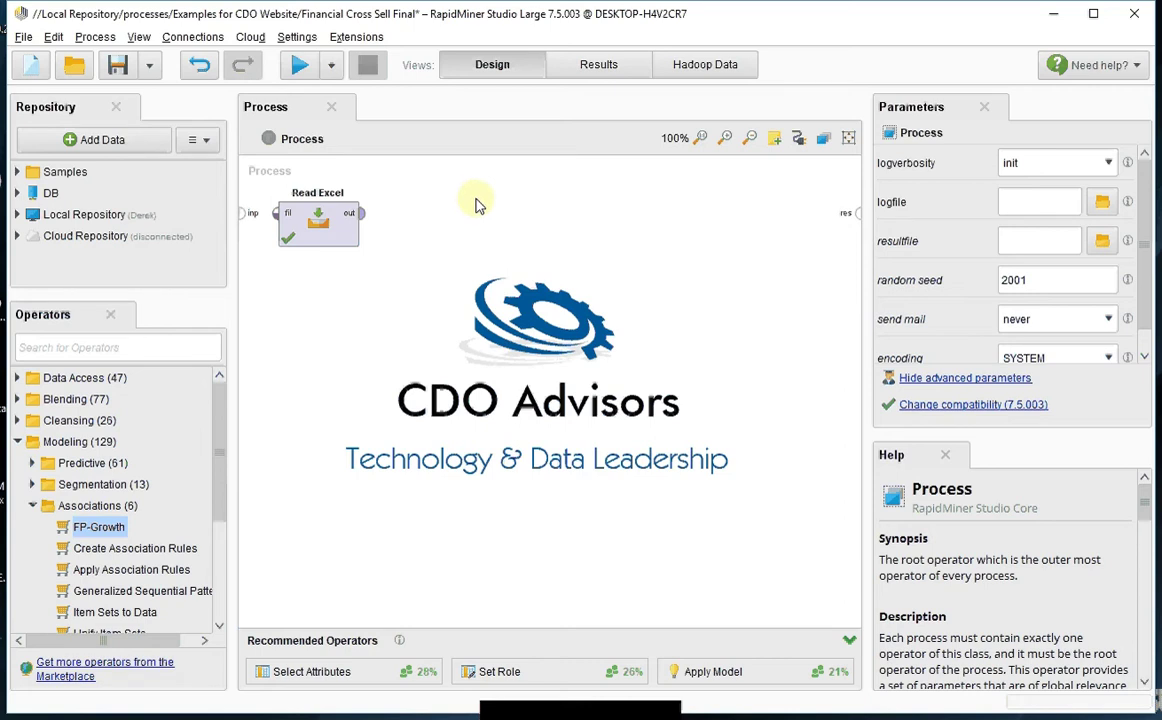
Connect Read Excel's output to the process result and run it to load the 2000-example customer data
drag(361, 220, 855, 214)
click(300, 66)
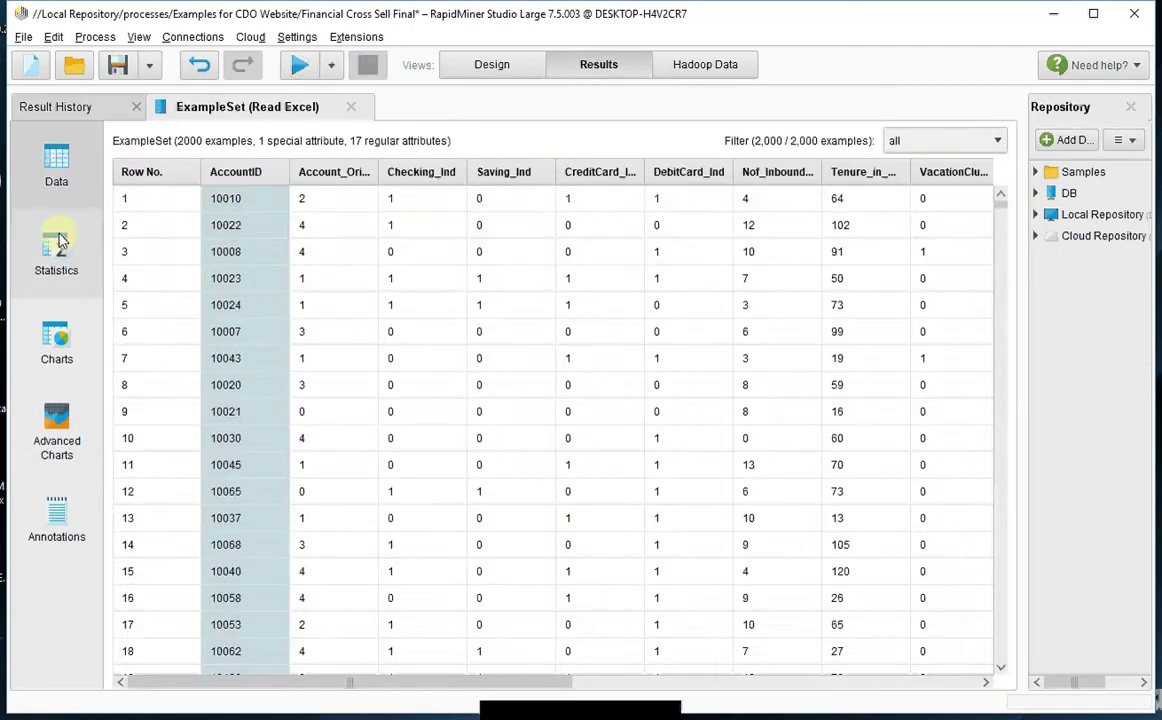
Review per-attribute statistics, such as Tenure_in_Months ranging 0–124 with average 57.497
click(56, 252)
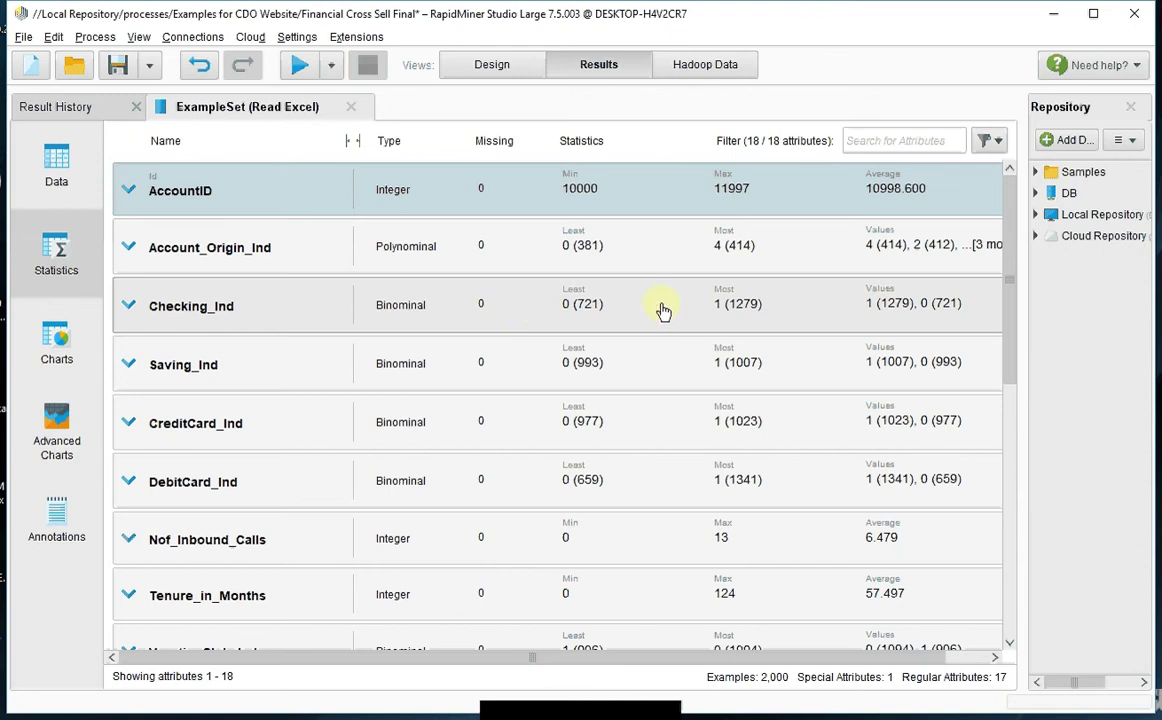
scroll(663, 311, down, 7)
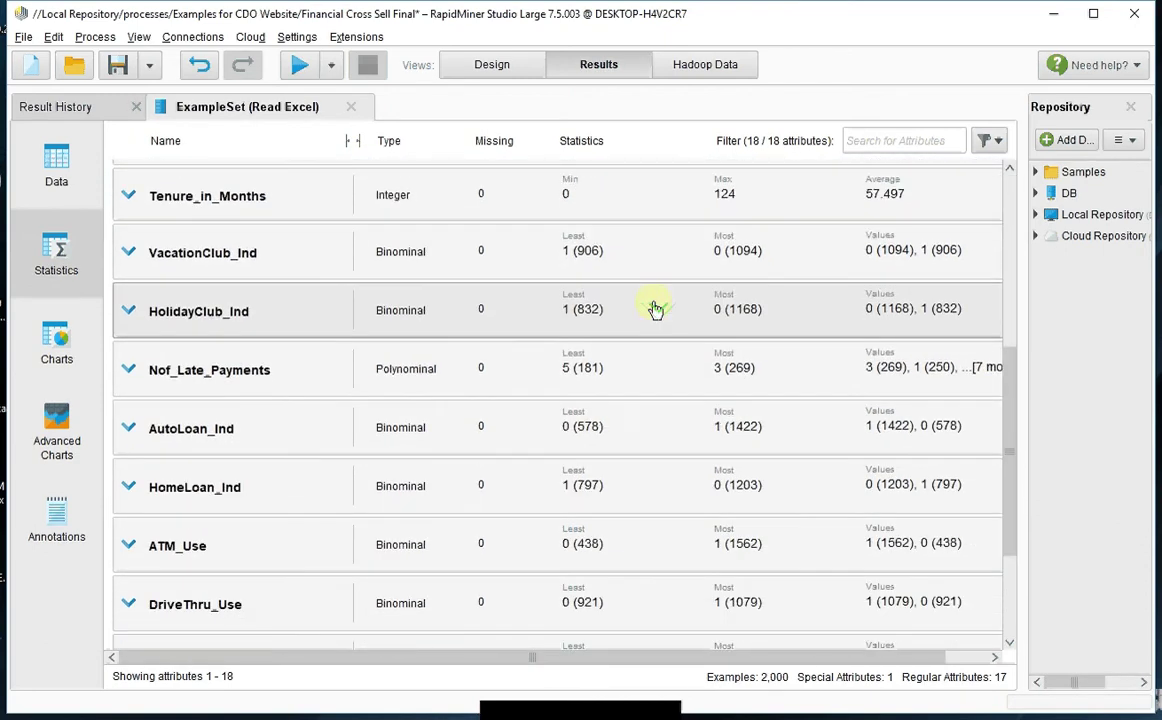
scroll(655, 310, up, 1)
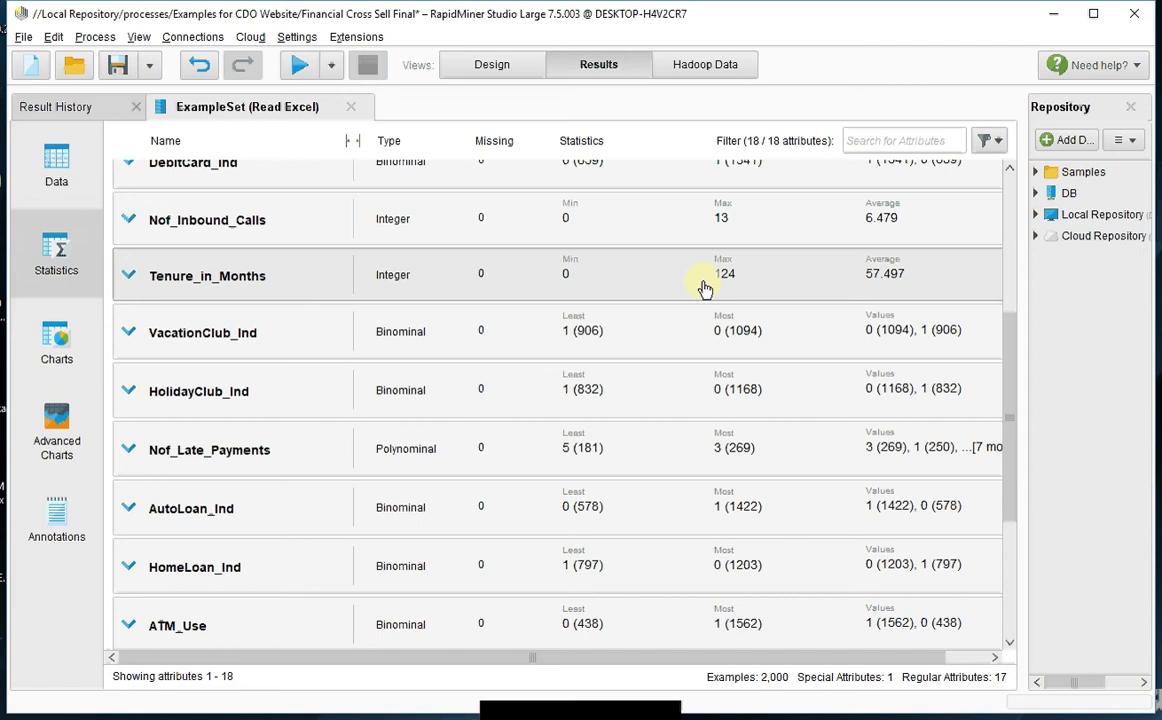
Back in Design, insert Select Attributes (searched via 'sele') between Read Excel and the result
click(480, 68)
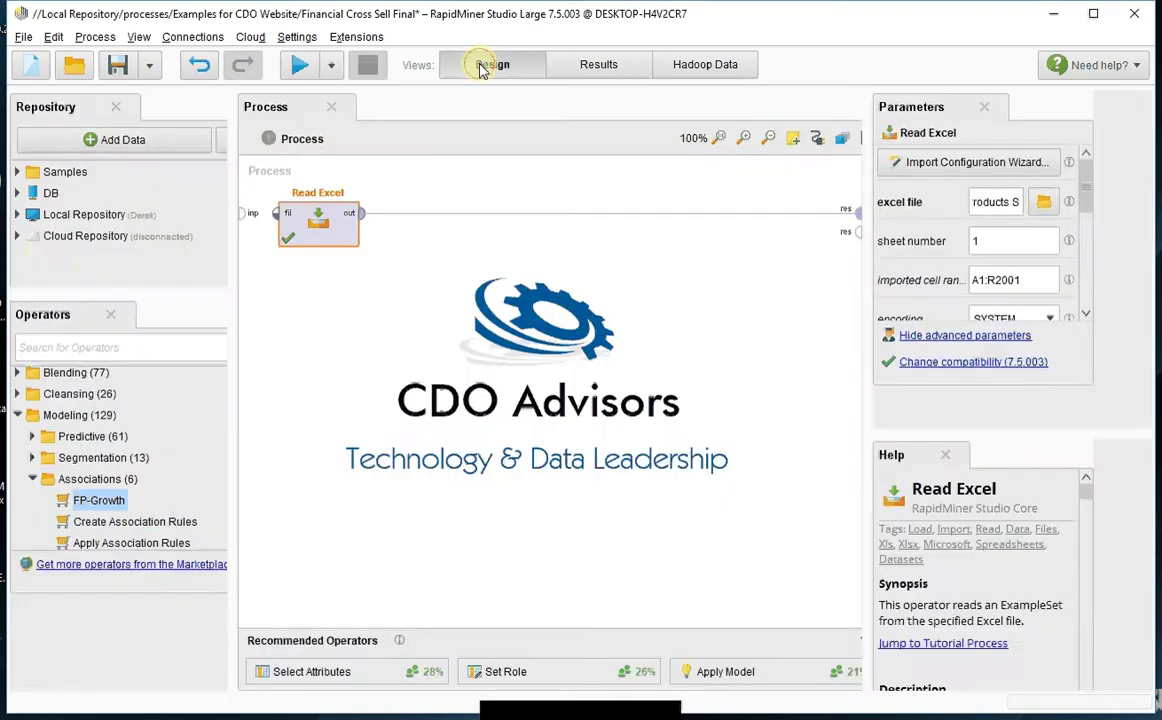
click(70, 348)
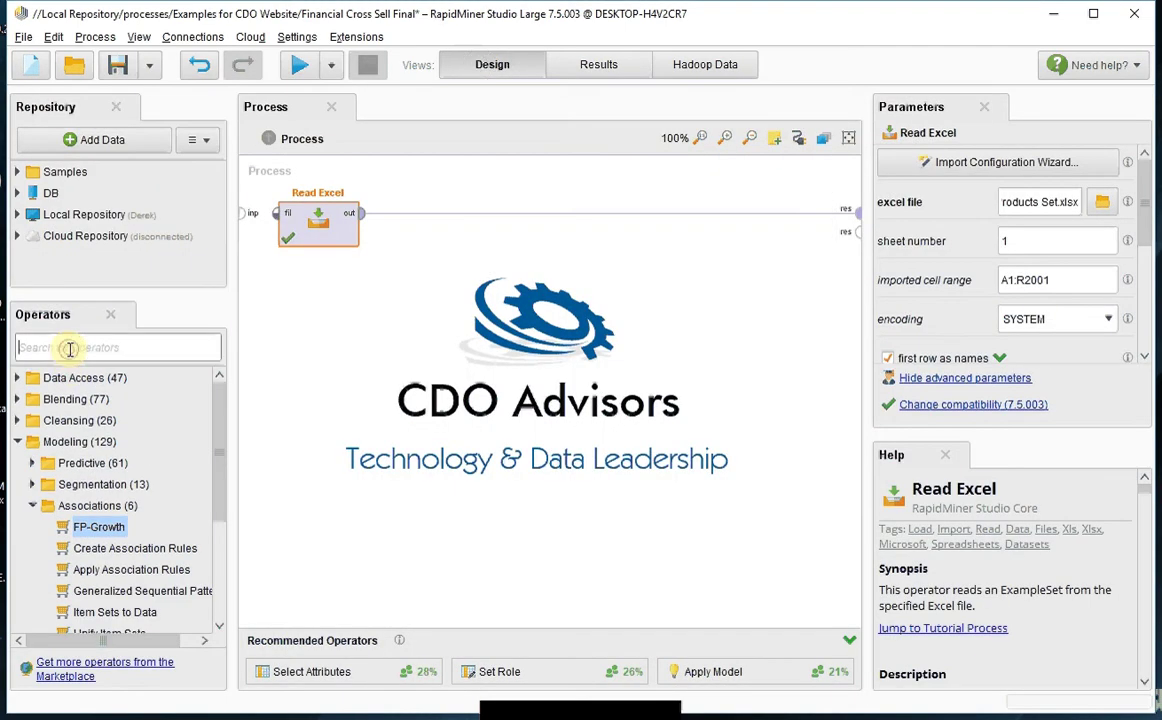
text(sele)
drag(112, 452, 432, 226)
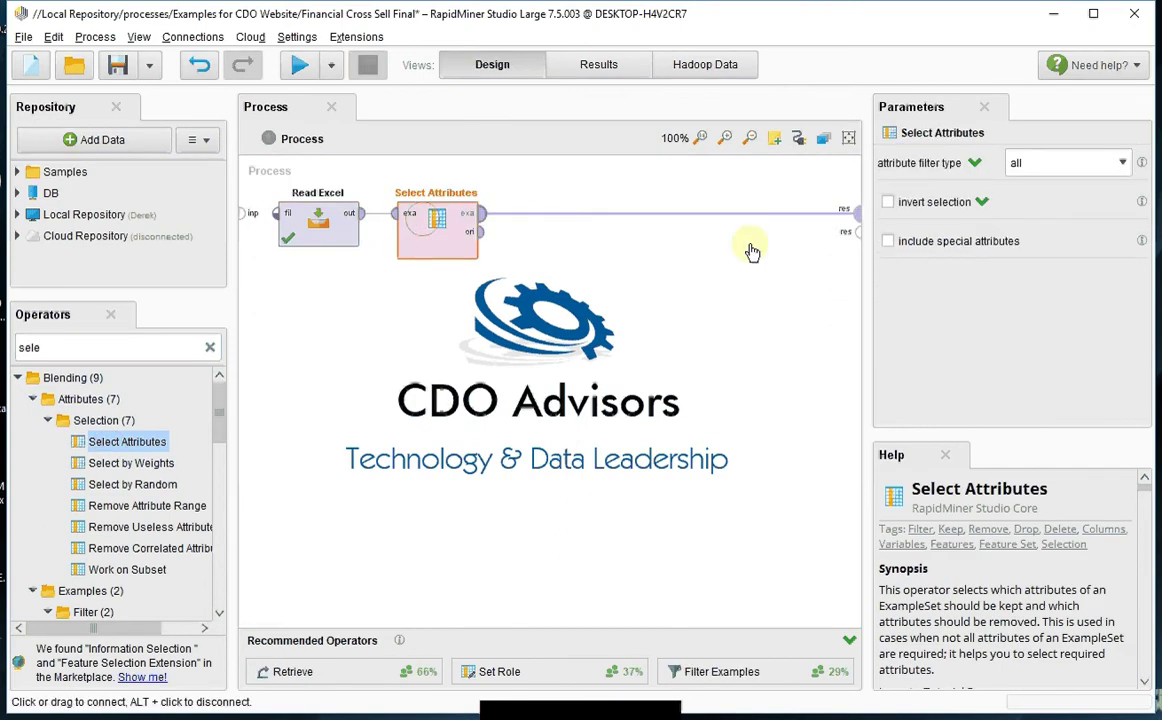
click(1049, 173)
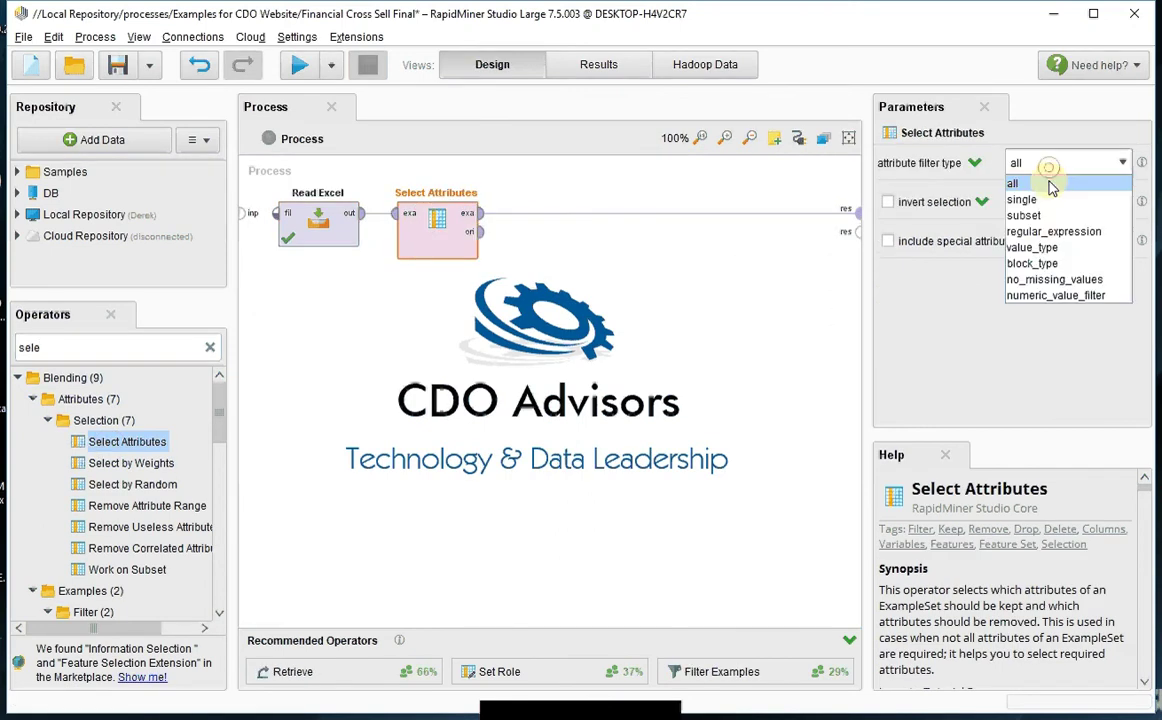
Set the attribute filter type to subset and pick ATM_Use and AutoLoan_Ind to keep
click(1047, 216)
click(1047, 212)
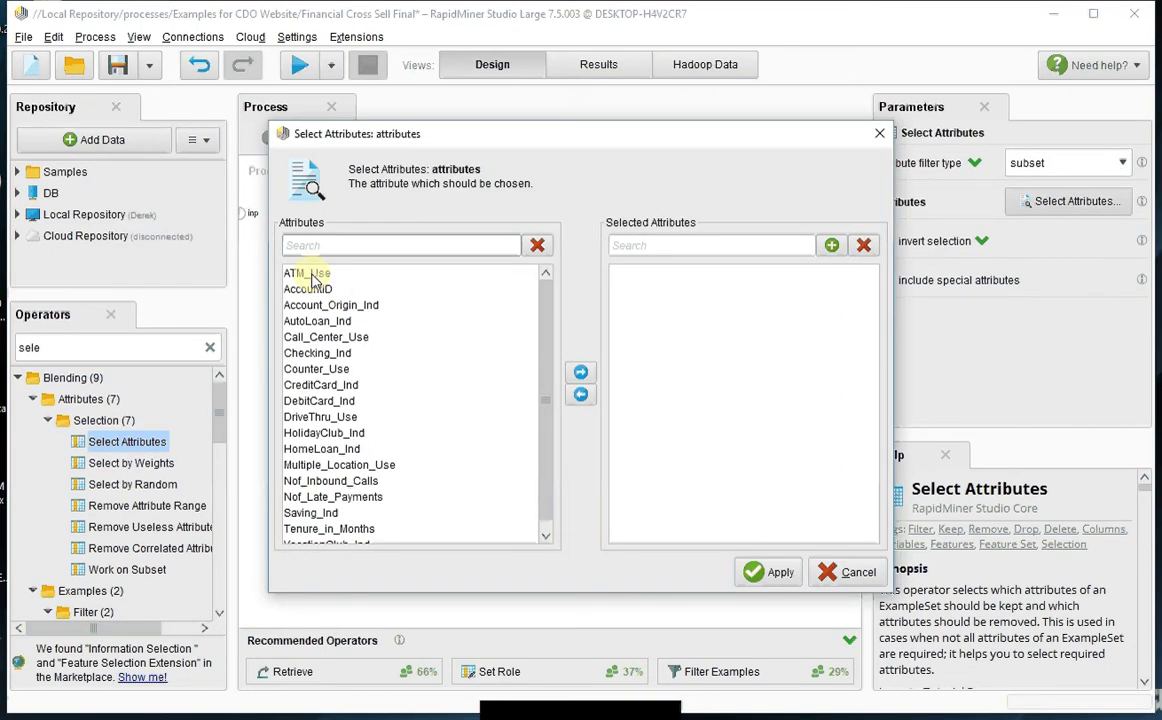
click(312, 275)
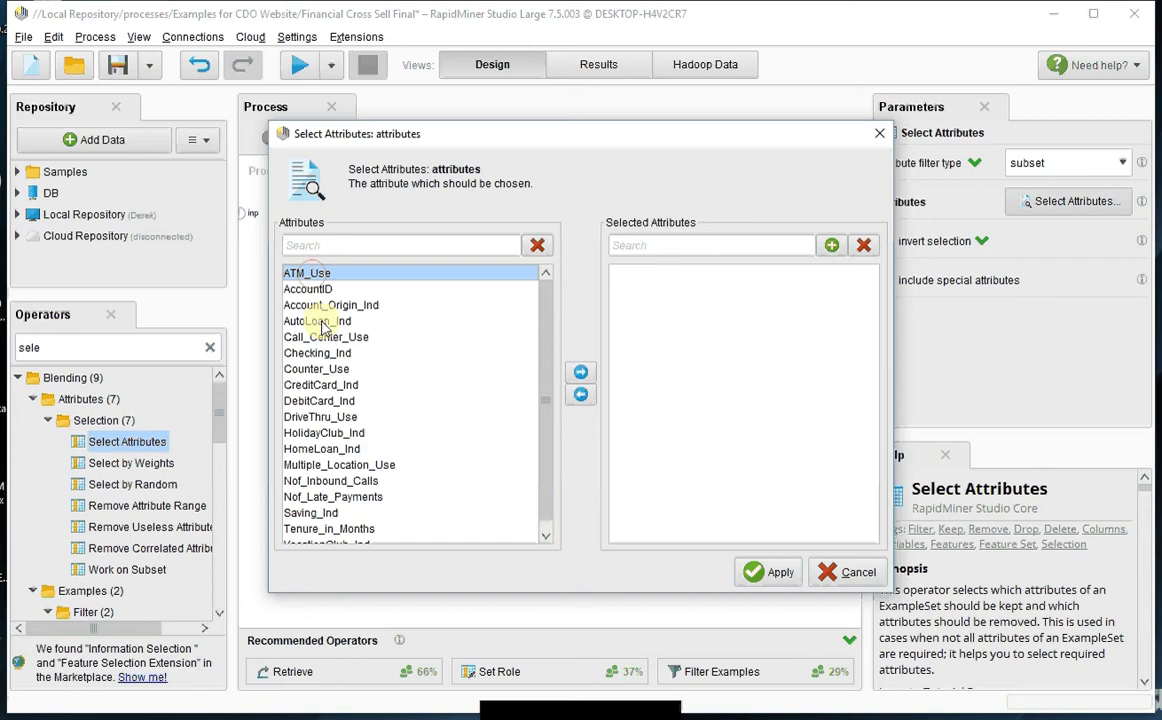
shift+click(323, 321)
ctrl+click(310, 289)
ctrl+click(330, 305)
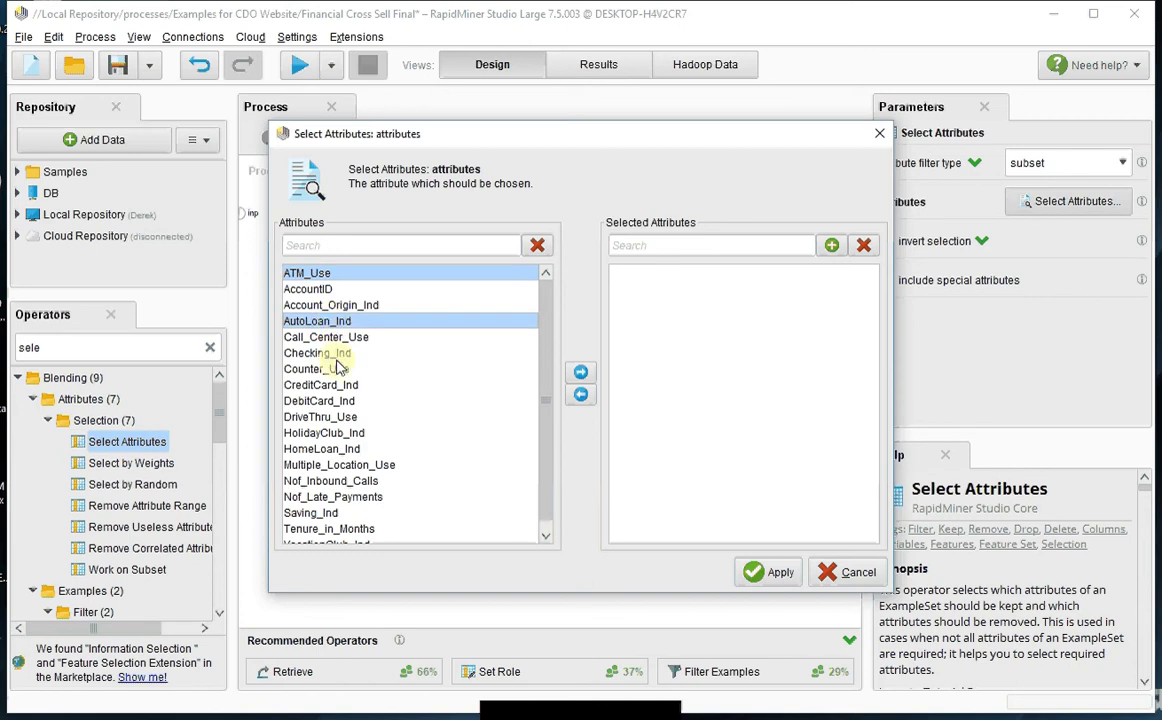
Add Checking_Ind, Counter_Use, CreditCard_Ind, DebitCard_Ind, HomeLoan_Ind and DriveThru_Use, then apply the eight kept attributes
ctrl+click(333, 354)
ctrl+click(333, 370)
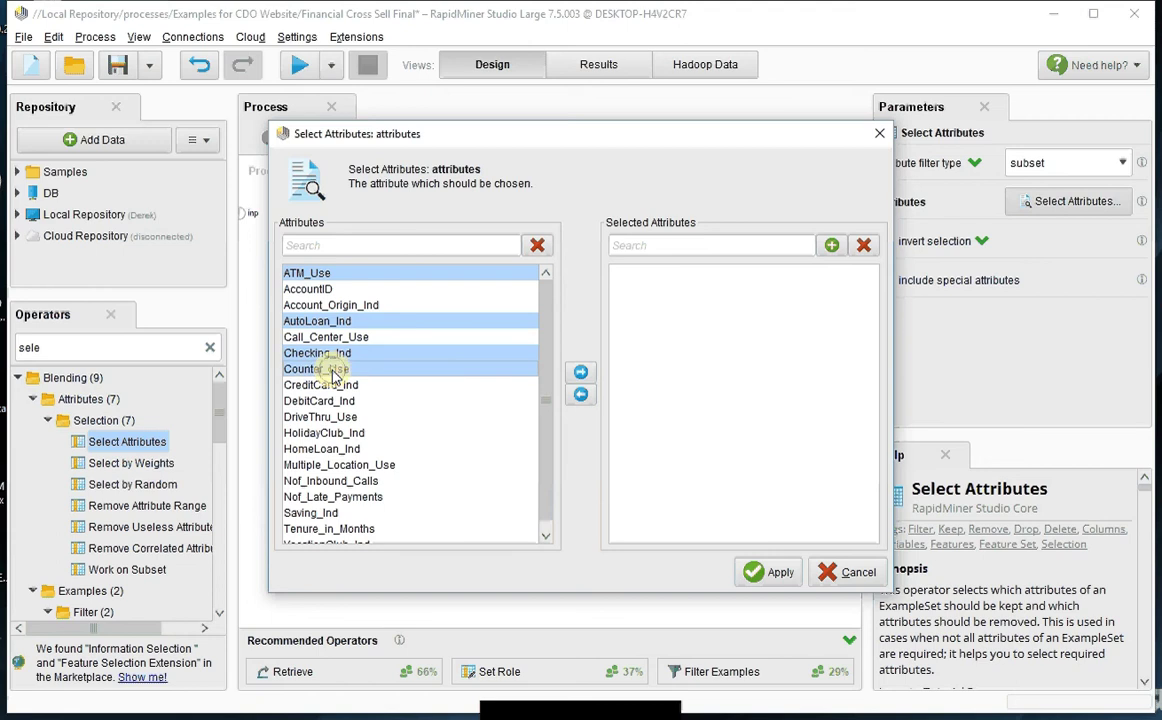
ctrl+click(335, 385)
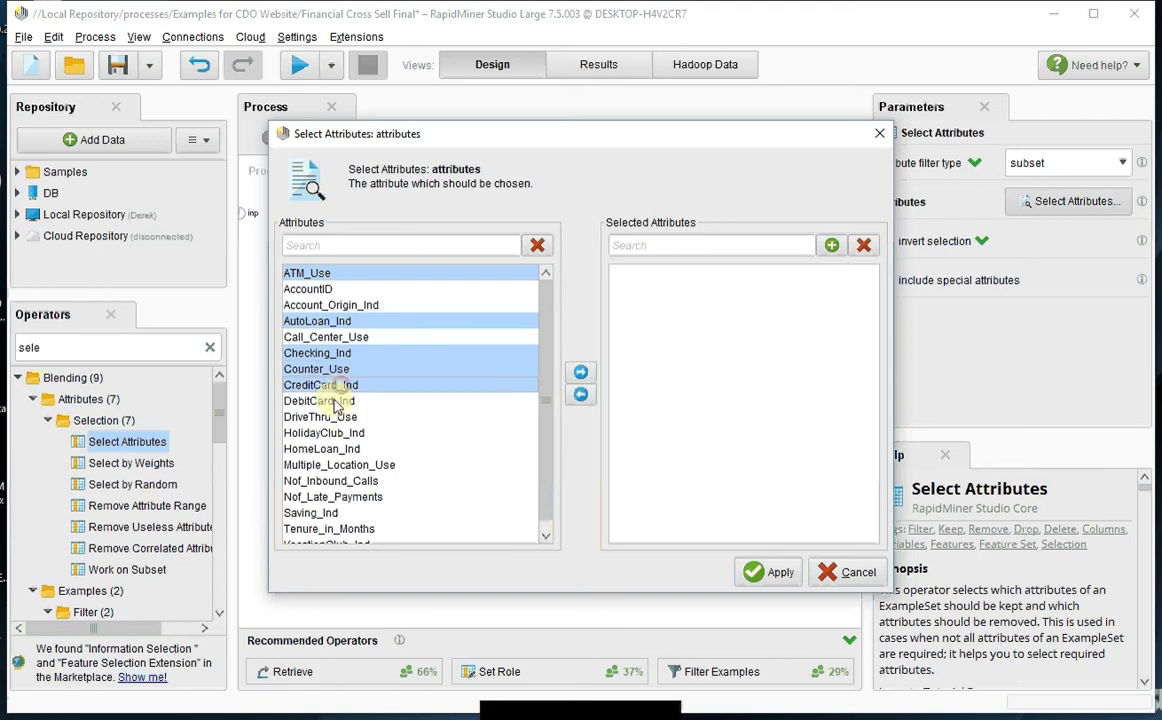
ctrl+click(335, 401)
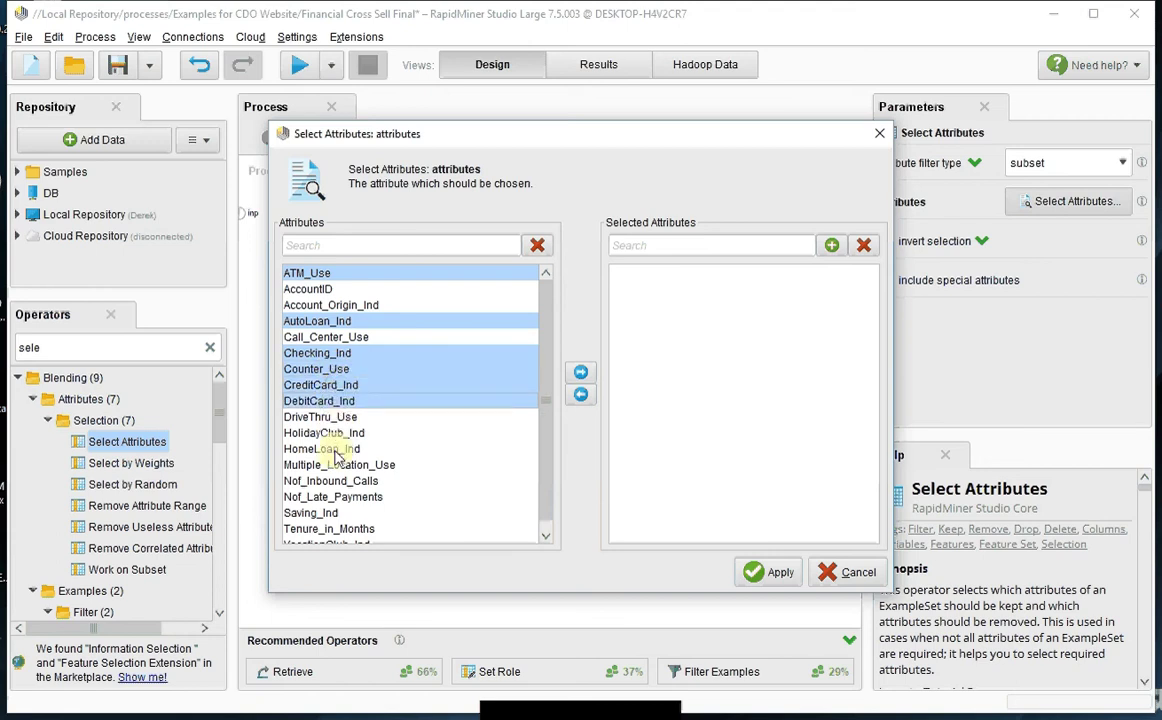
ctrl+click(335, 450)
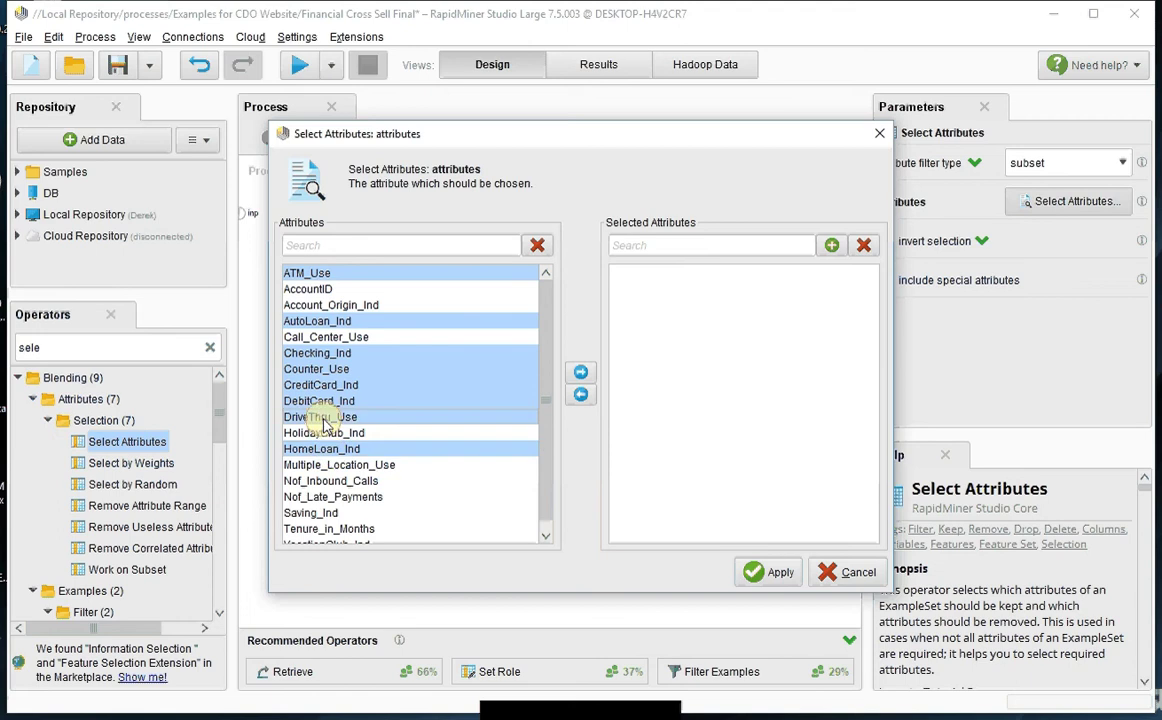
ctrl+click(323, 418)
click(580, 372)
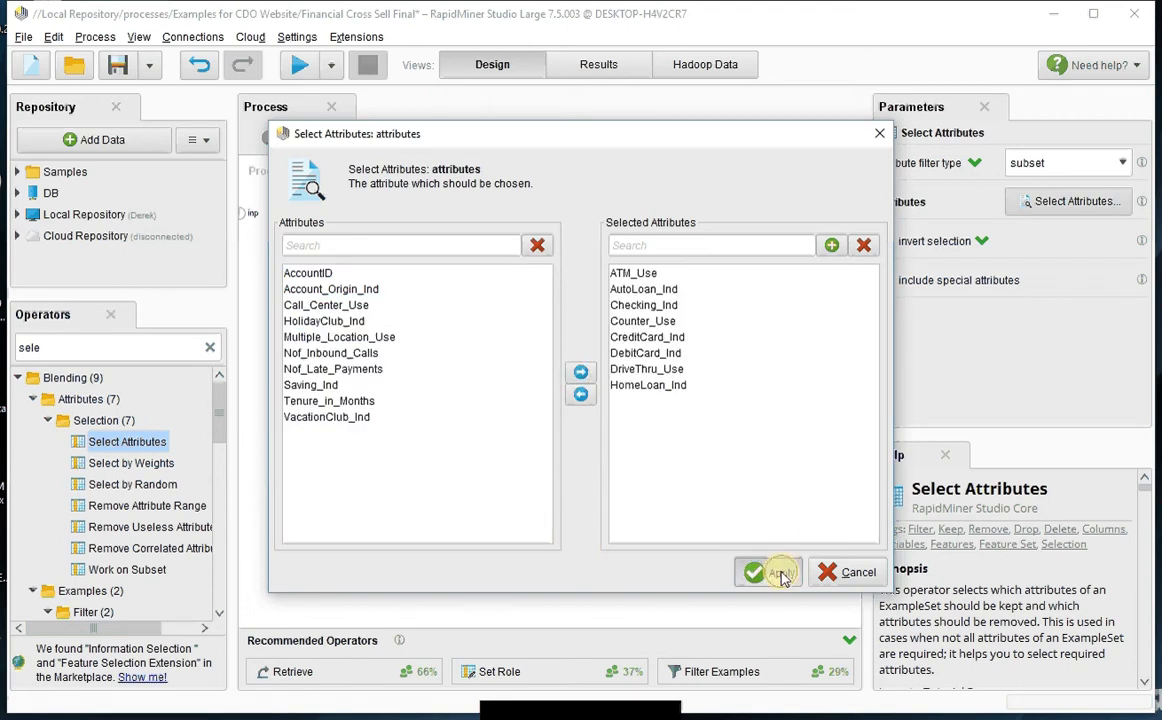
click(781, 574)
click(57, 349)
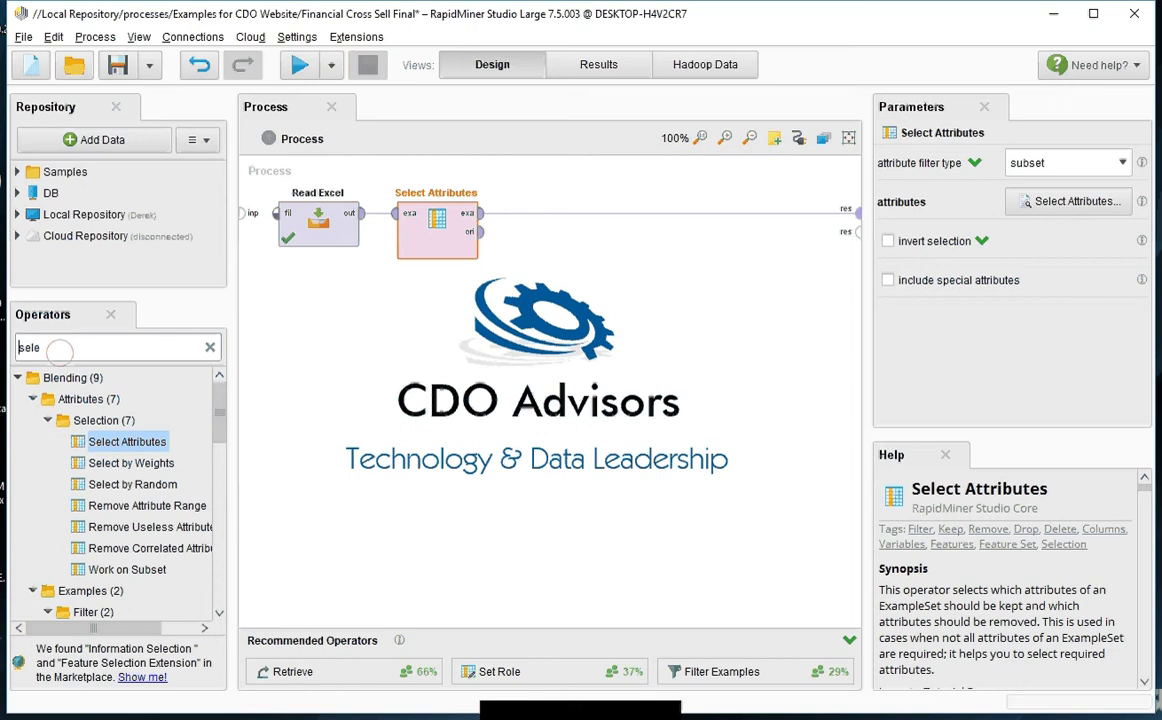
Add FP-Growth after Select Attributes and lower its min support from 0.95 to 0.9
key(Delete)
key(Delete)
key(Delete)
key(Delete)
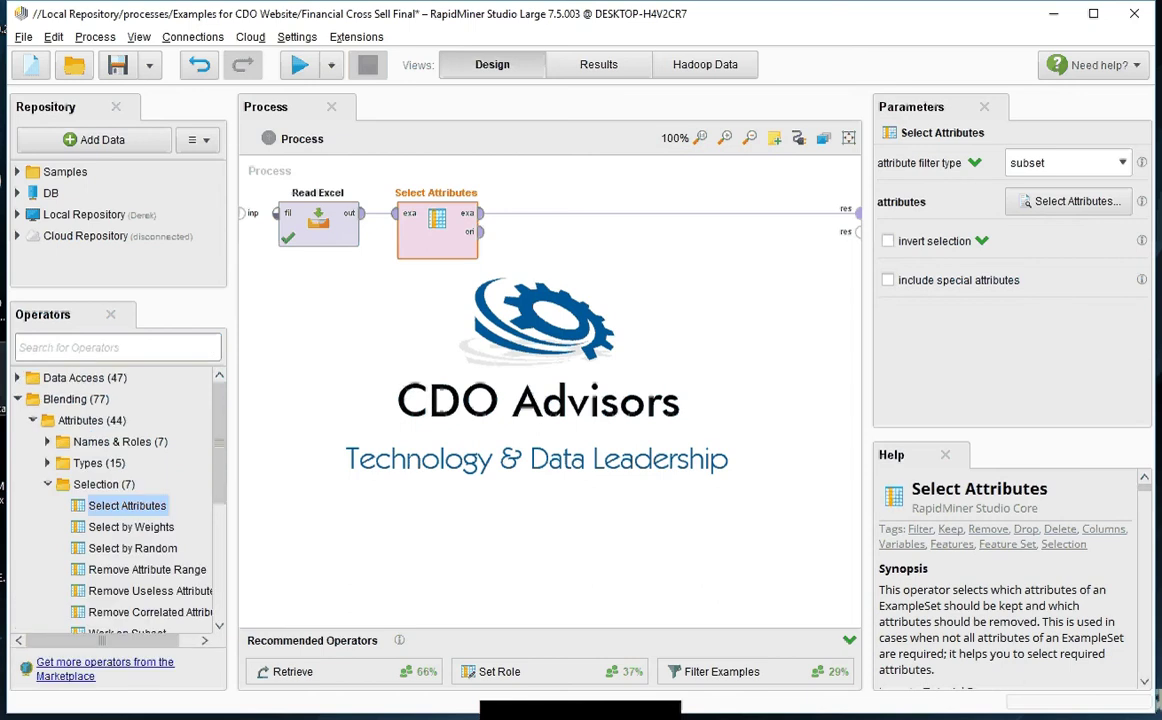
text(fp)
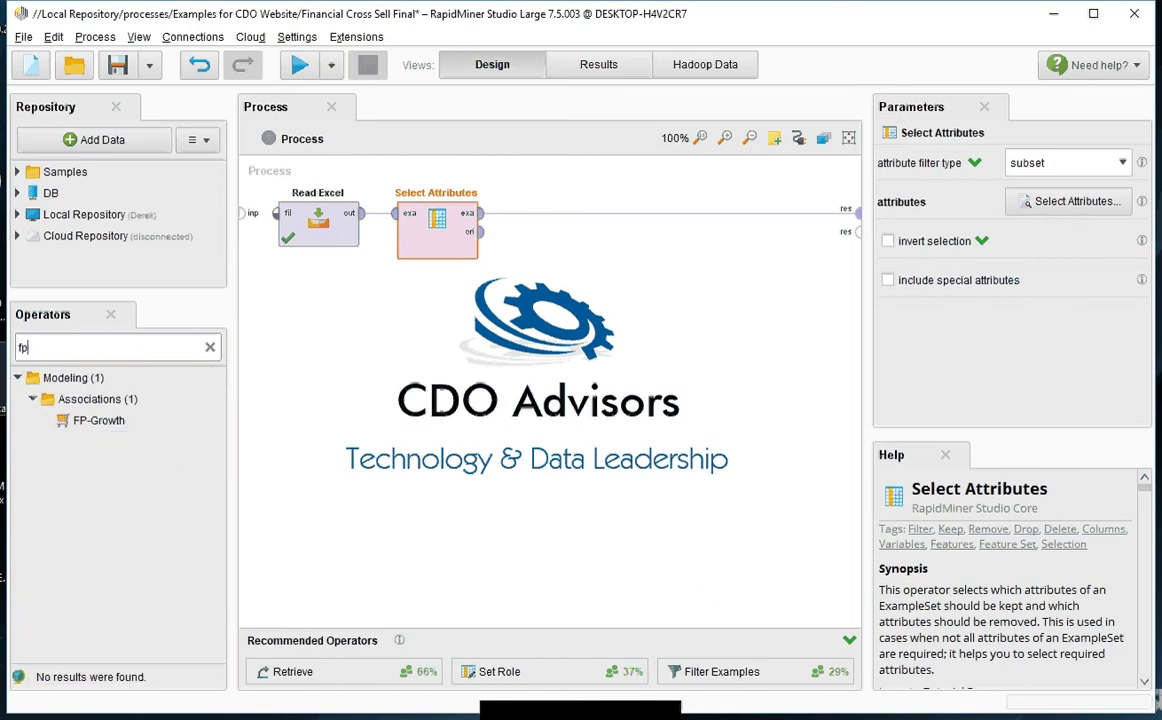
drag(112, 420, 556, 222)
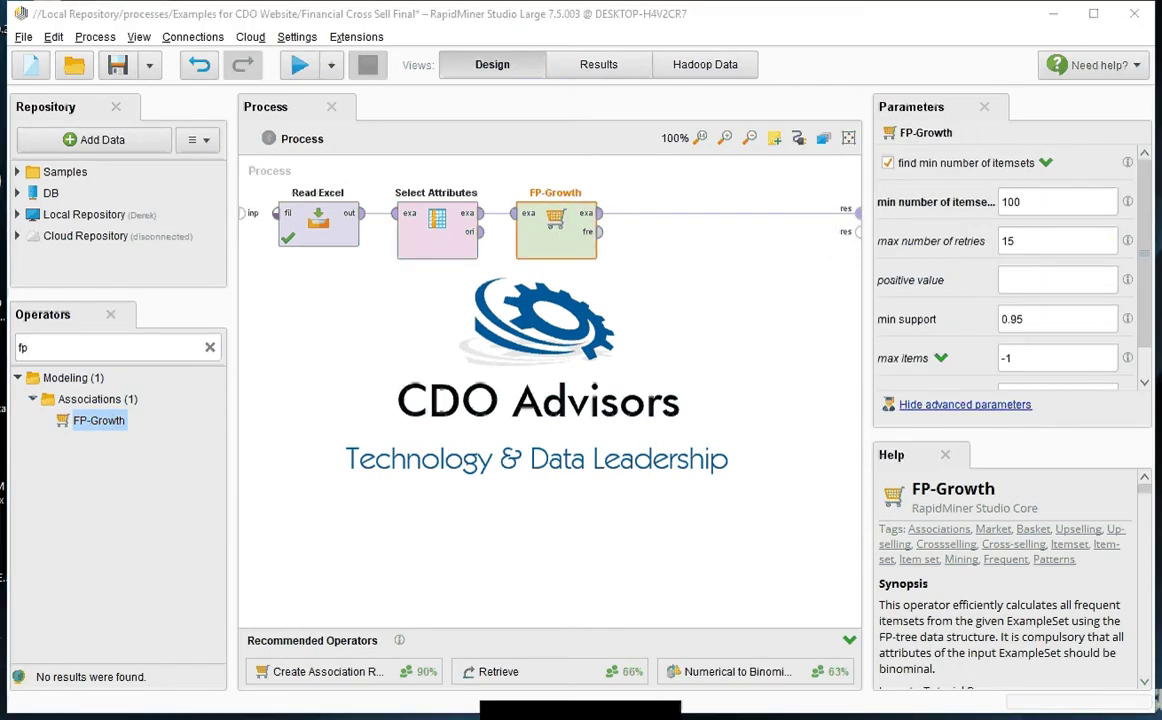
click(1058, 321)
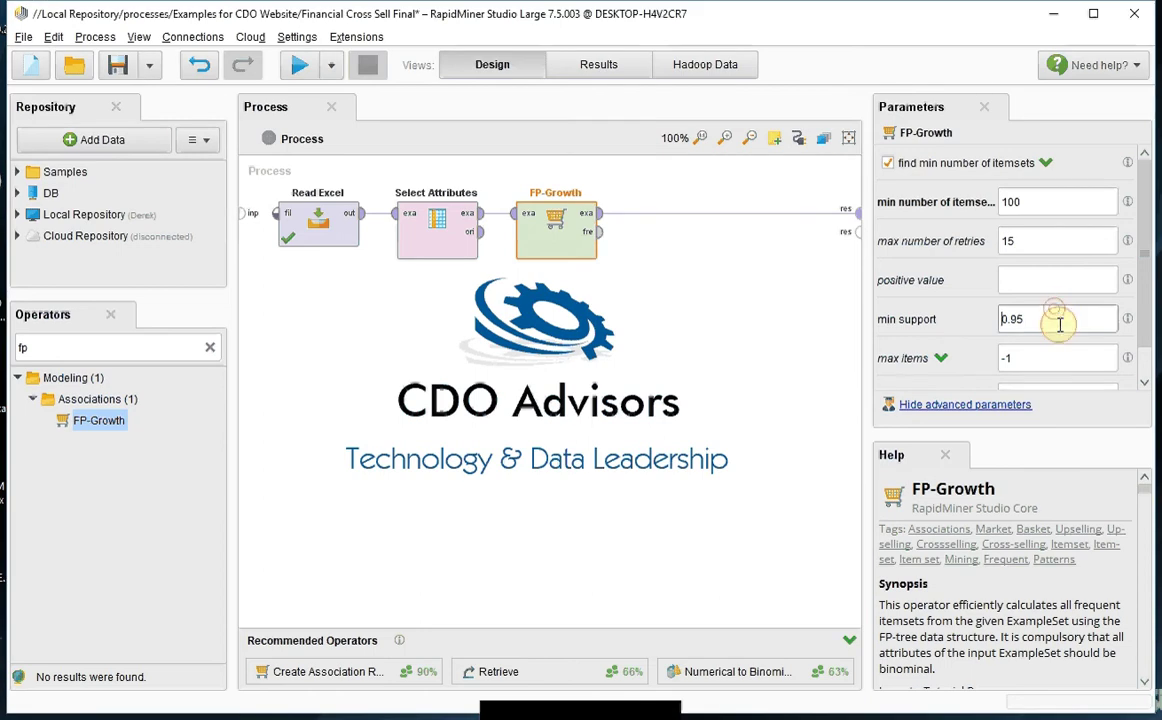
key(BackSpace)
text(0)
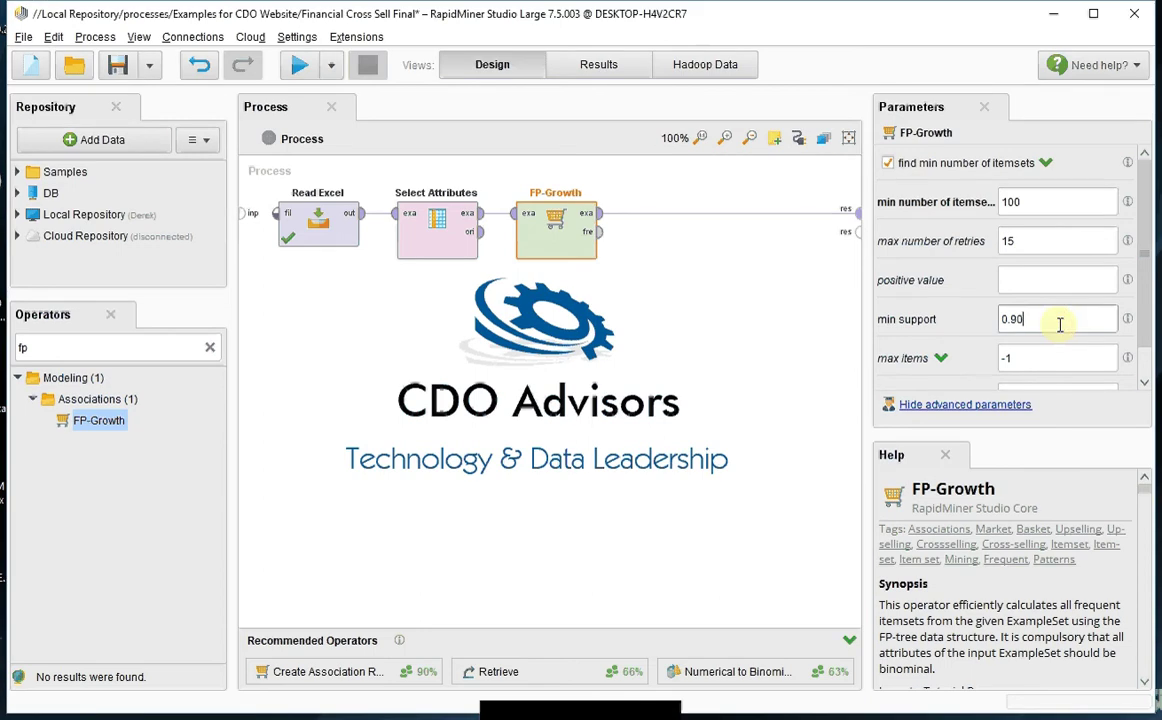
click(1016, 282)
Set FP-Growth's positive value to 1 and place Create Association Rules into the process
text(1)
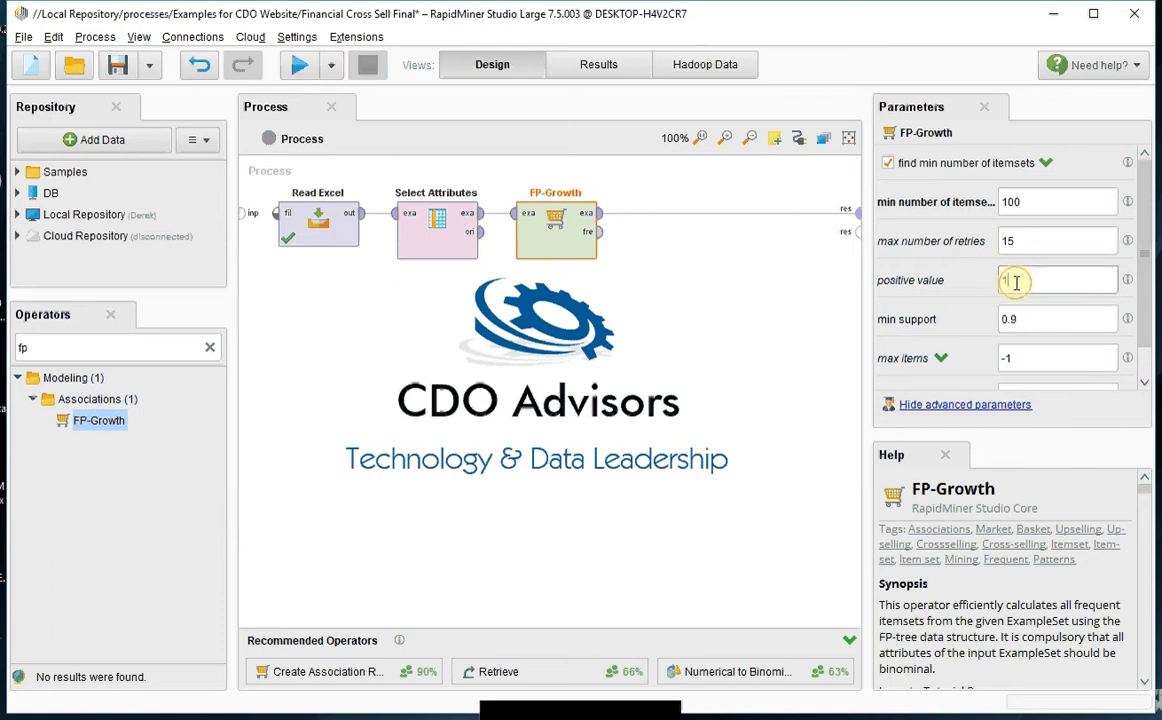
click(683, 316)
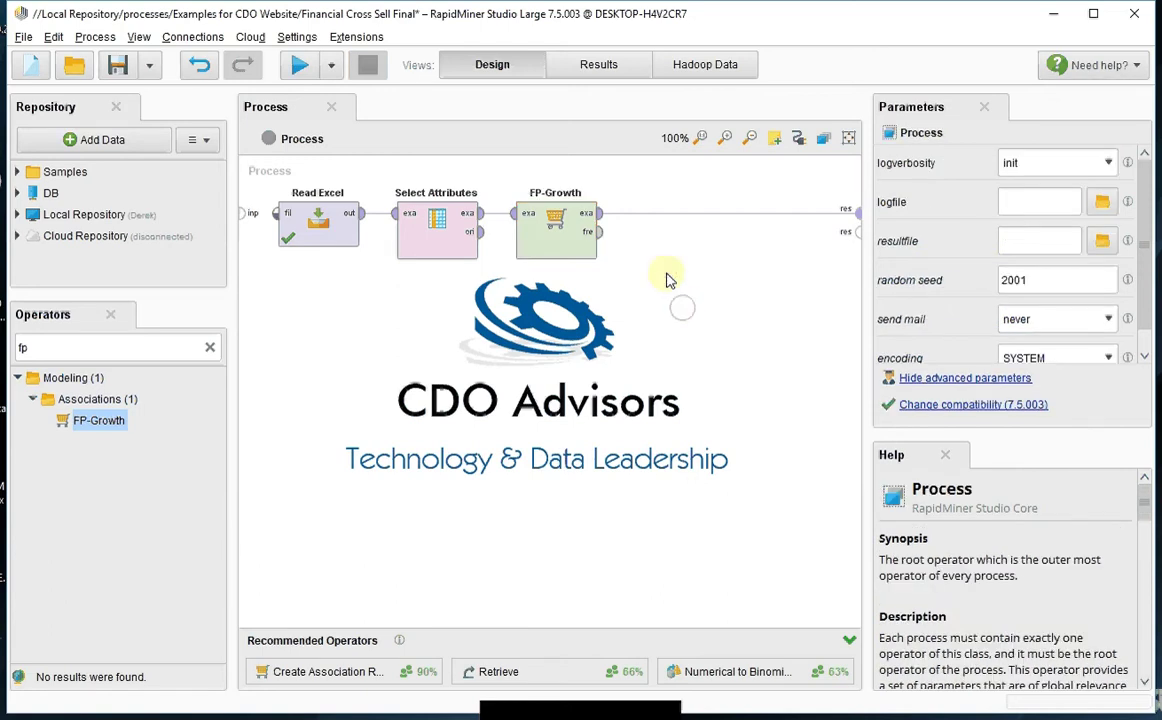
drag(91, 345, 18, 340)
key(BackSpace)
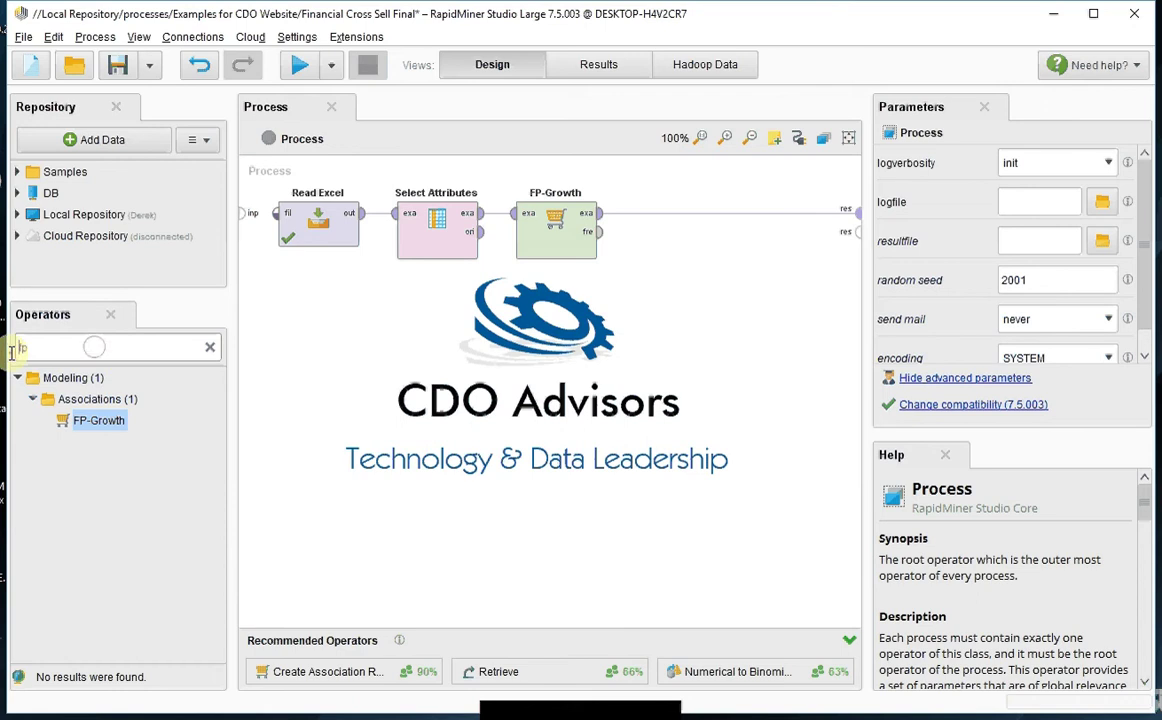
text(cre)
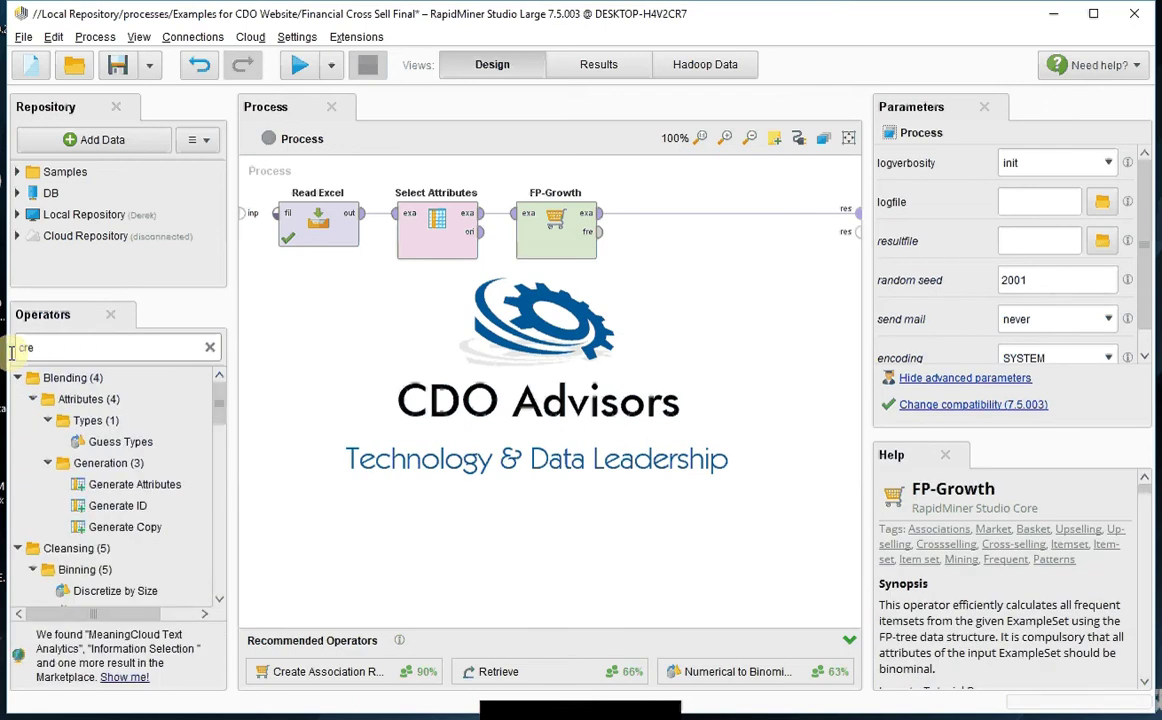
scroll(221, 405, down, 2)
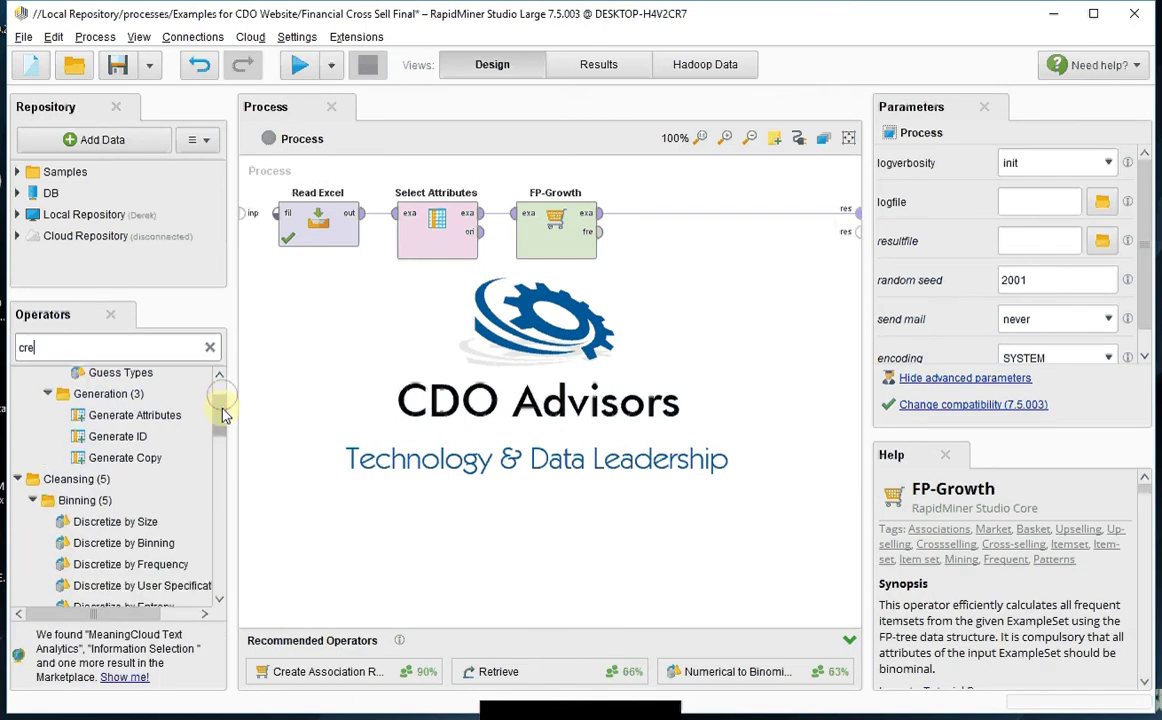
text(ate a)
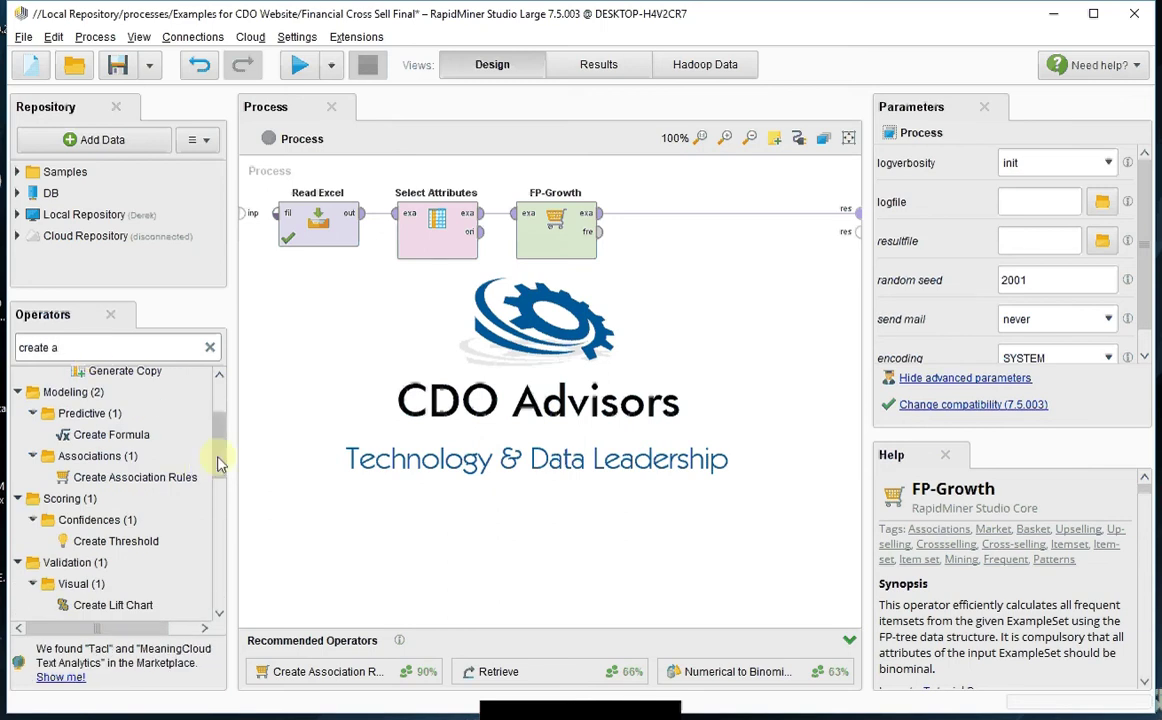
click(220, 384)
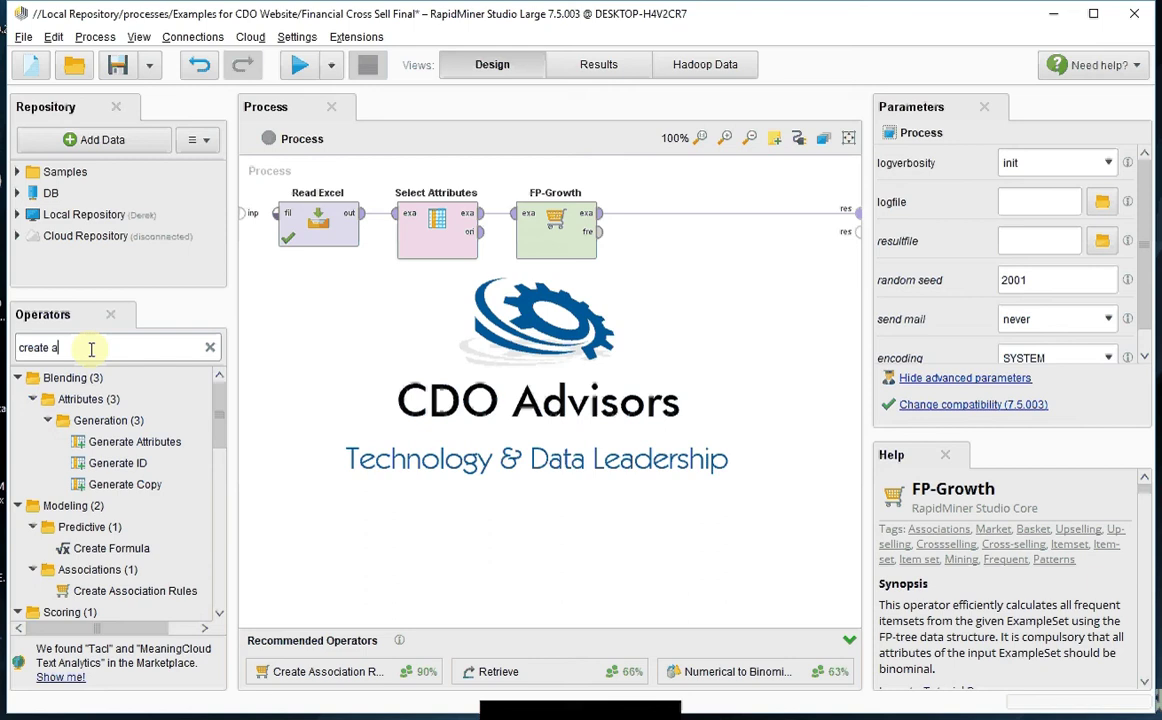
text(ss)
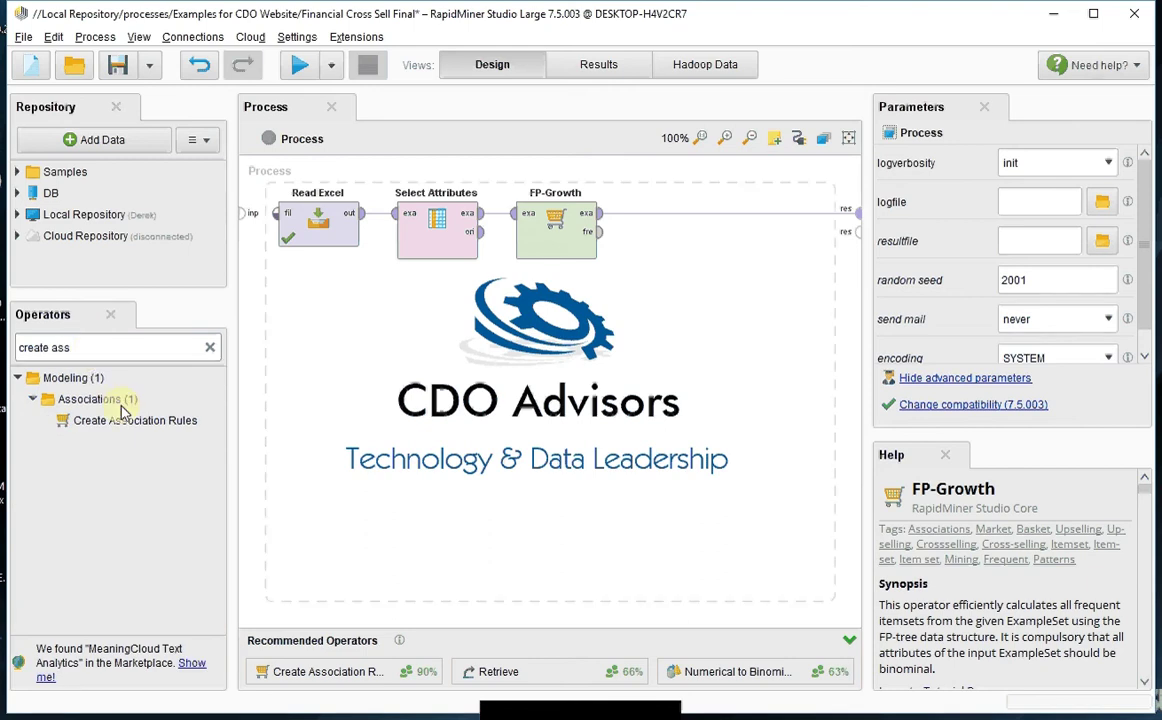
drag(130, 420, 676, 270)
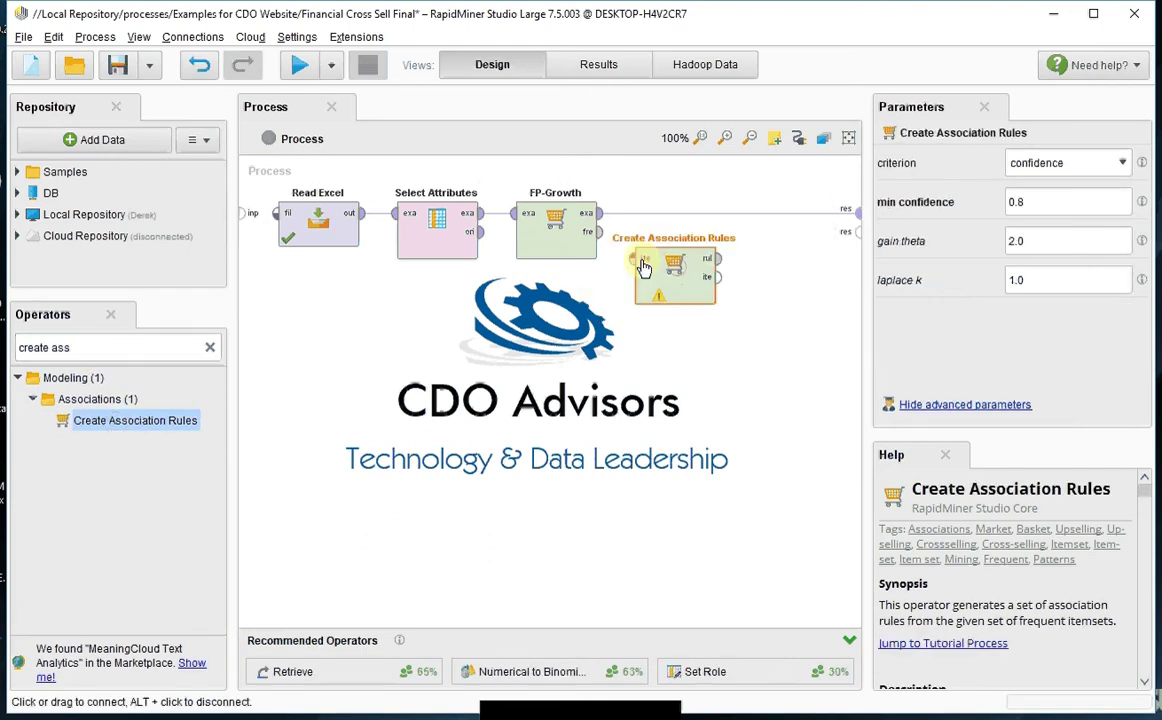
Feed FP-Growth's frequent itemsets into Create Association Rules and send its rules and itemsets to results
click(598, 232)
click(630, 260)
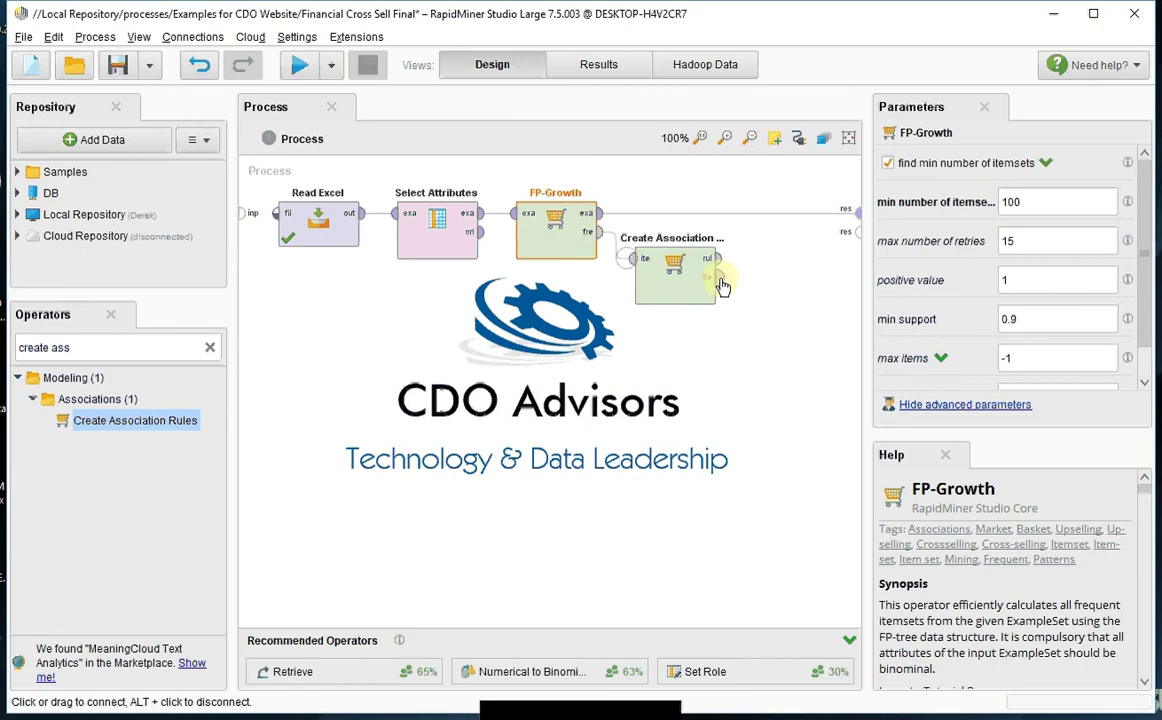
click(718, 258)
click(857, 228)
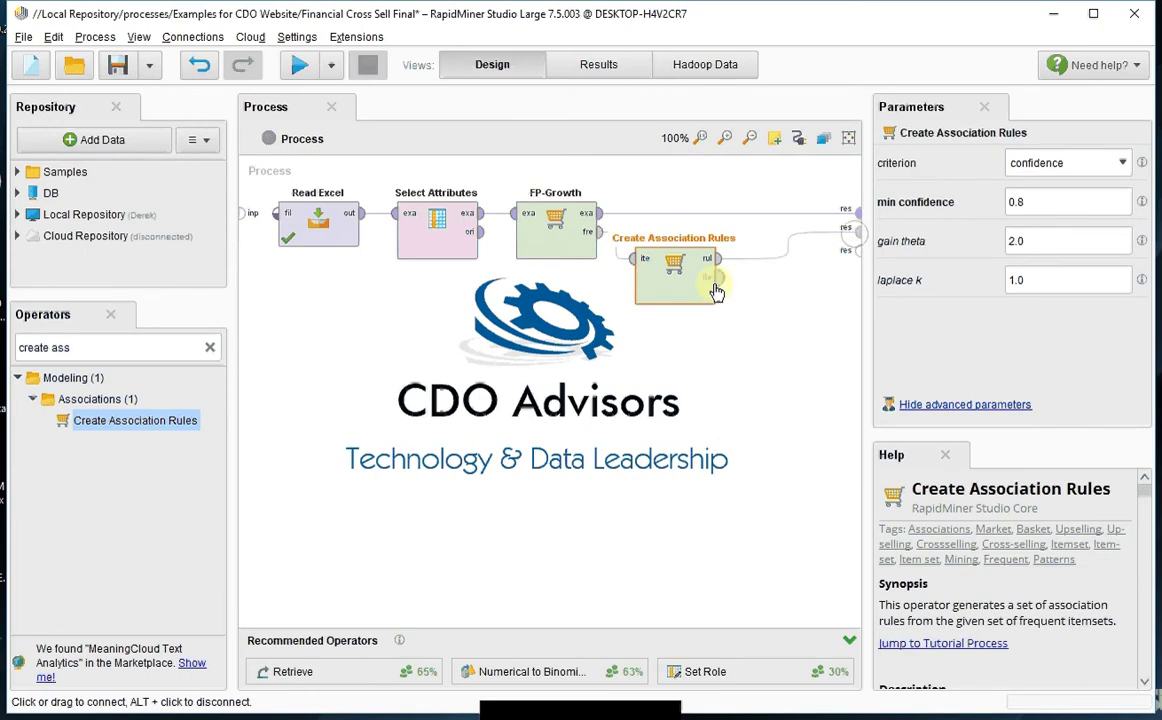
click(718, 277)
click(857, 249)
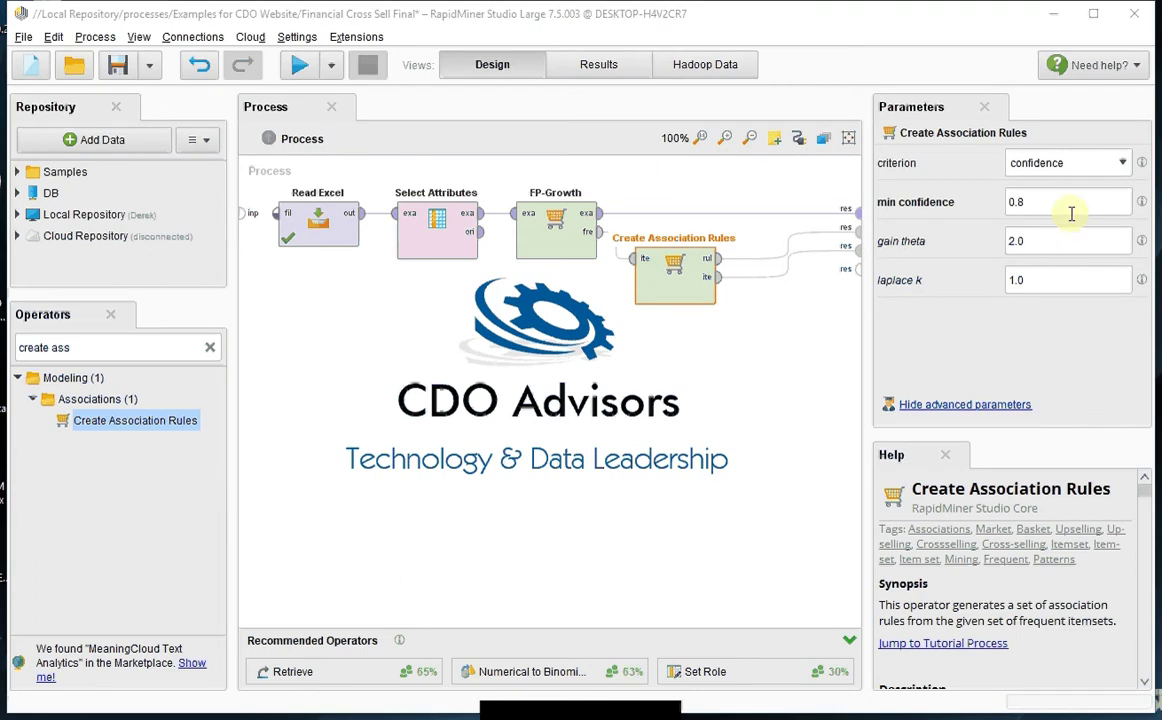
Set min confidence to 0.7 and gain theta to 1.8, then run the process
click(1040, 201)
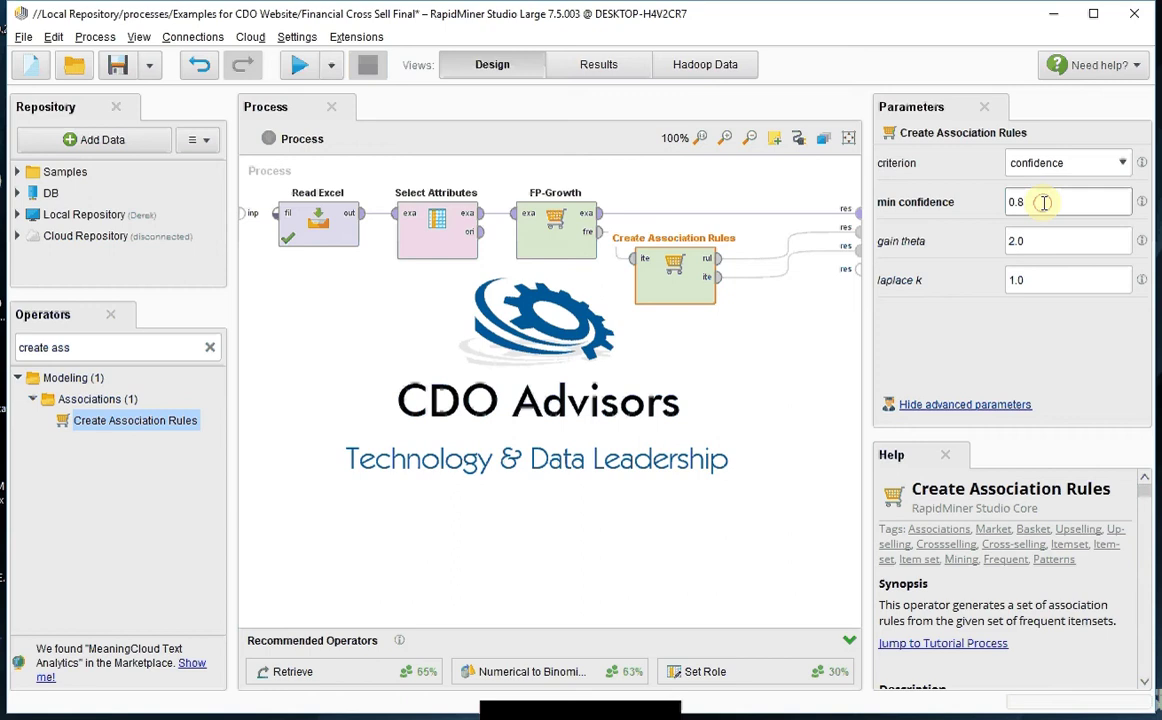
key(BackSpace)
text(7)
click(1060, 241)
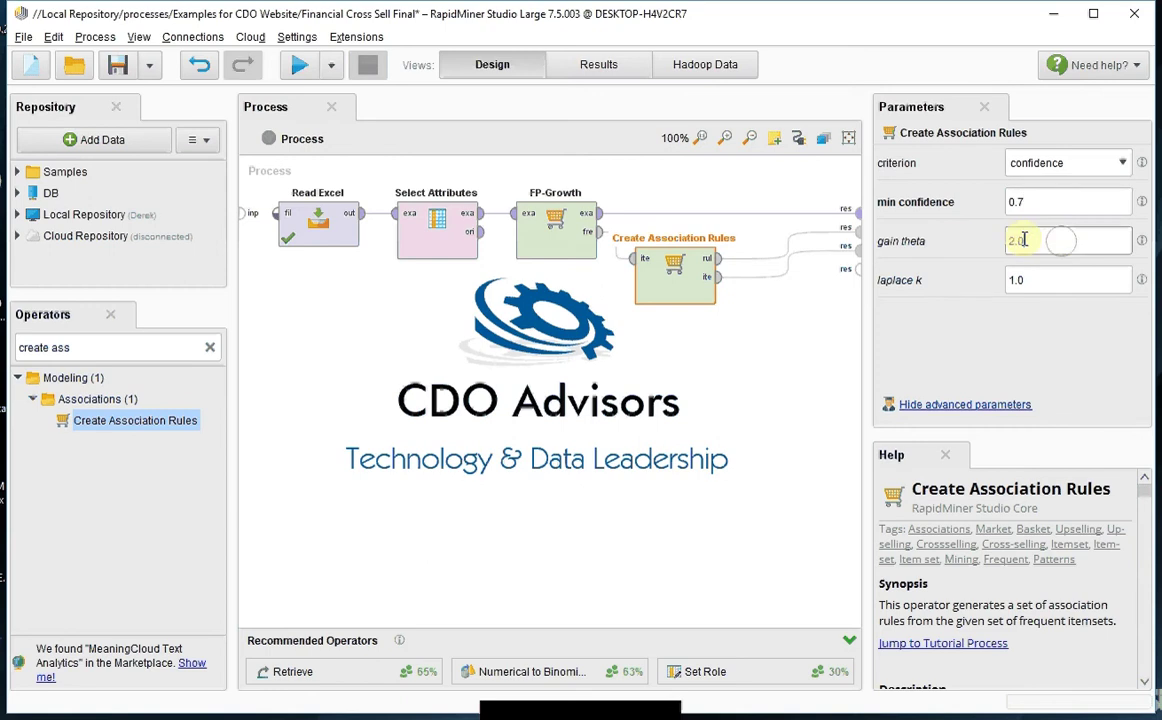
text(1.3)
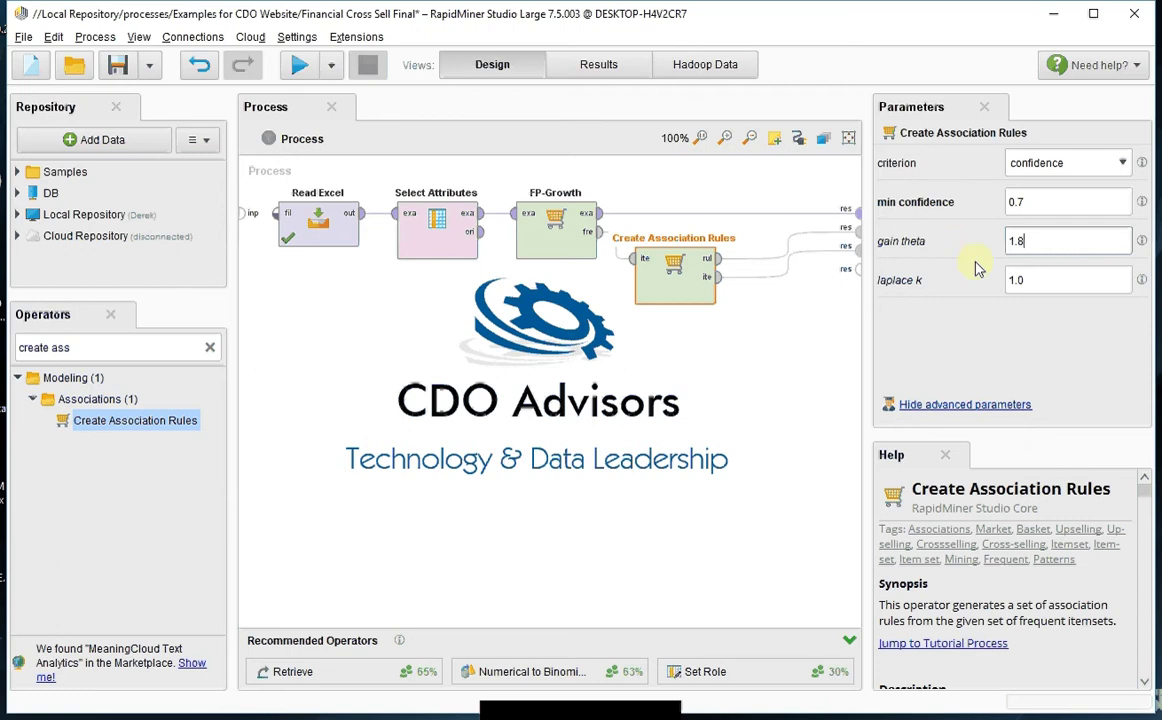
click(761, 344)
click(297, 67)
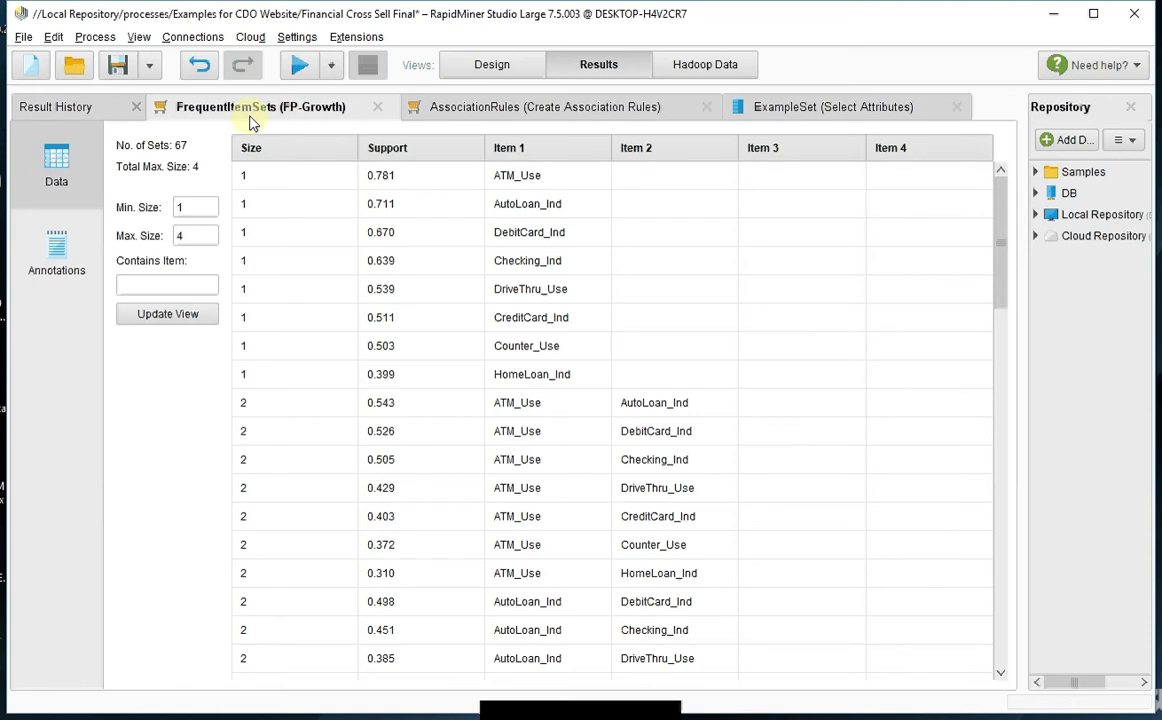
Check the association rules table, then view the Select Attributes example set with 8 regular attributes
click(470, 108)
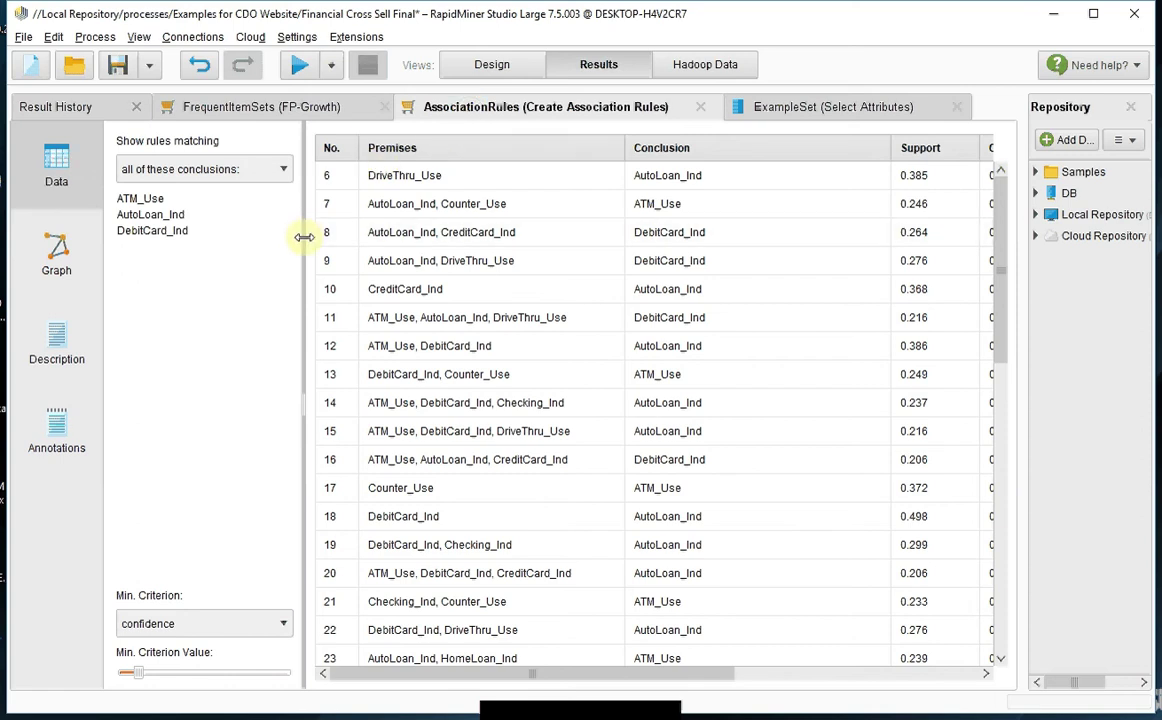
drag(302, 232, 257, 232)
click(812, 107)
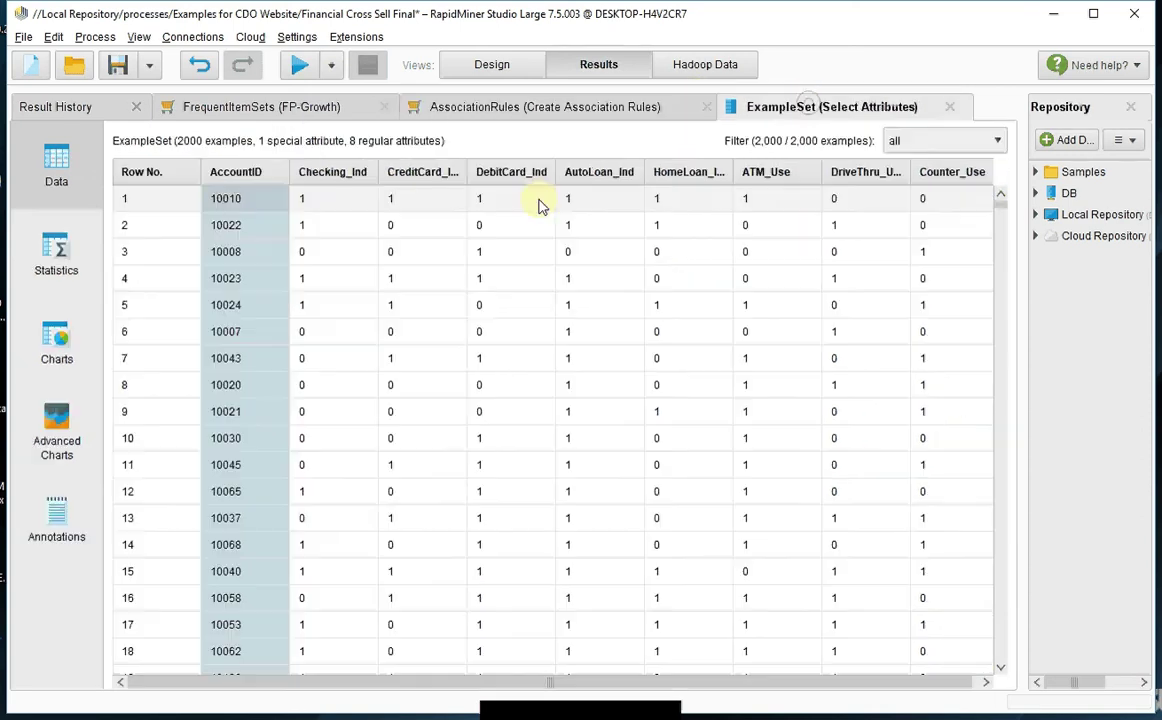
Return to the association rules and scroll right to reveal support, confidence and lift columns
click(545, 106)
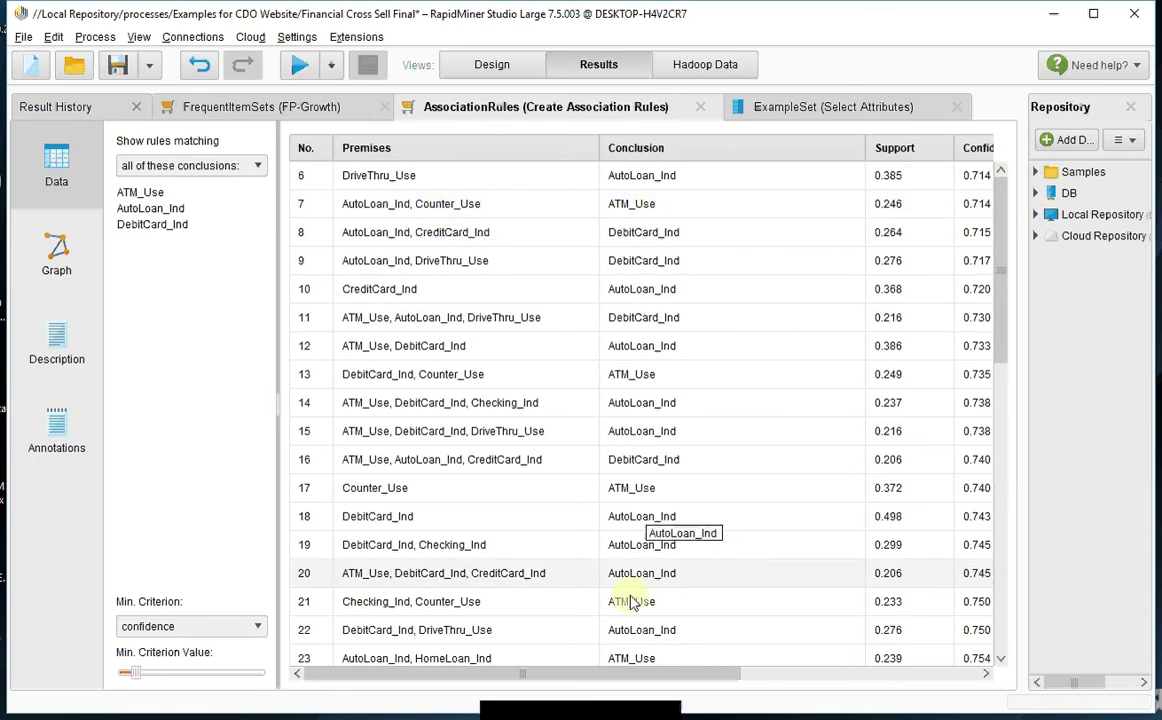
drag(578, 679, 928, 380)
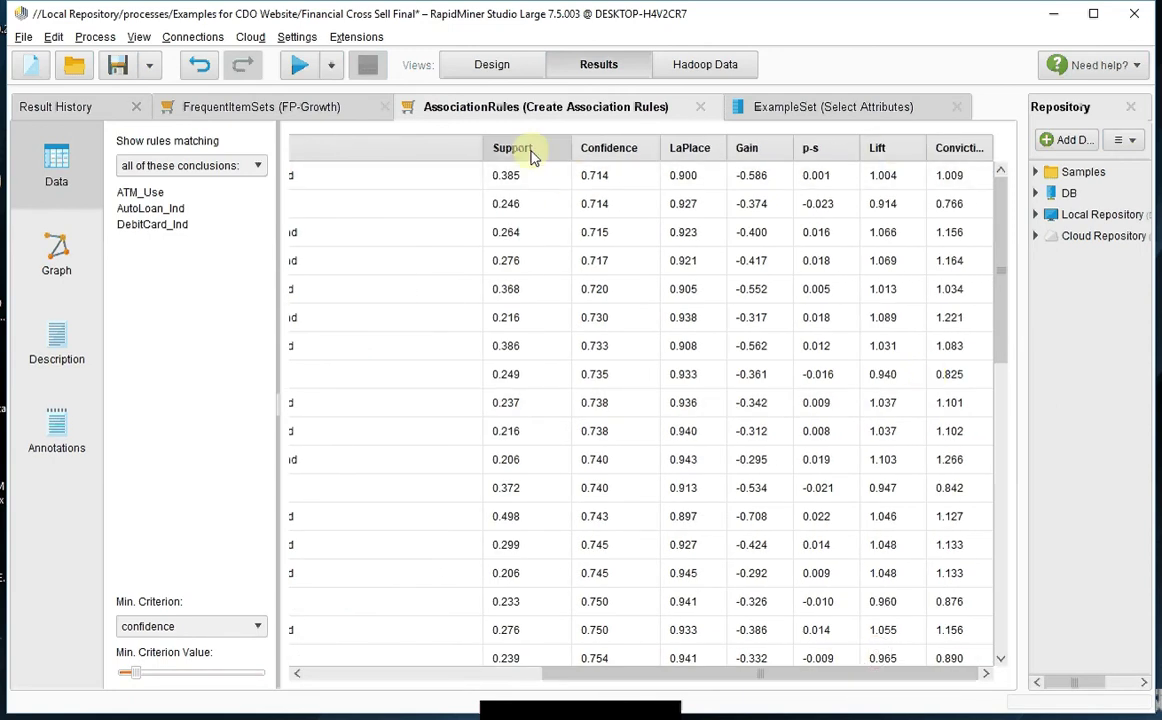
Sort the rules by descending lift and move the Lift column in front of Support
click(894, 156)
click(897, 158)
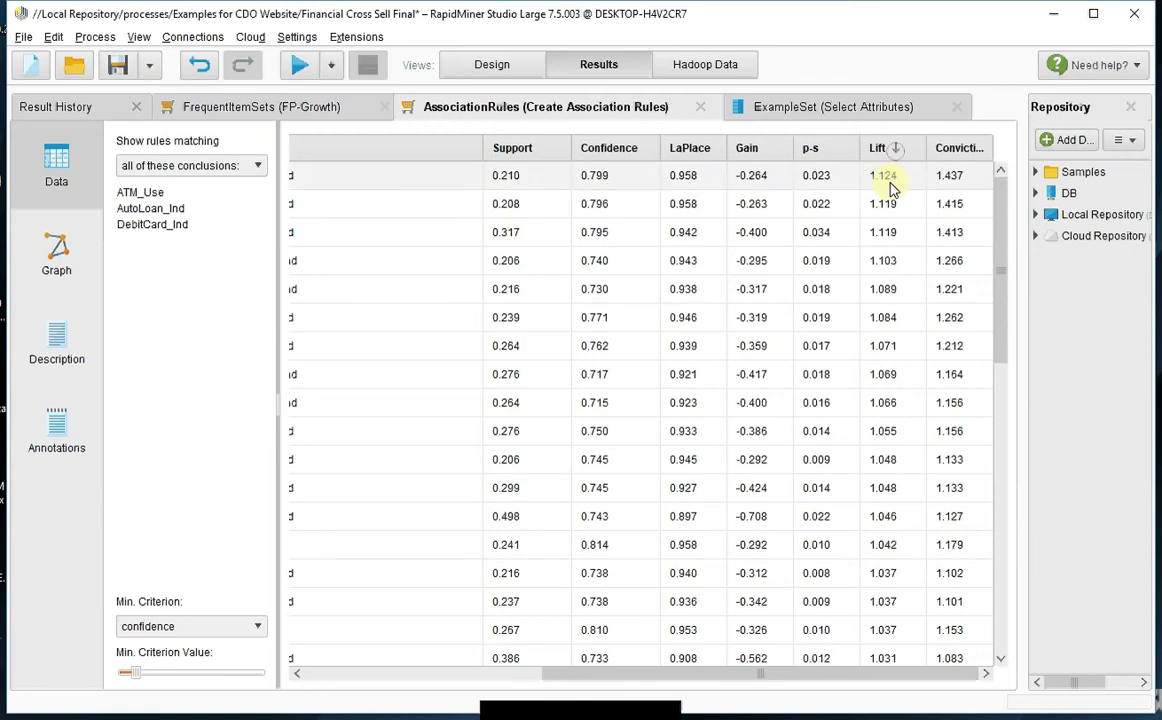
drag(897, 158, 520, 163)
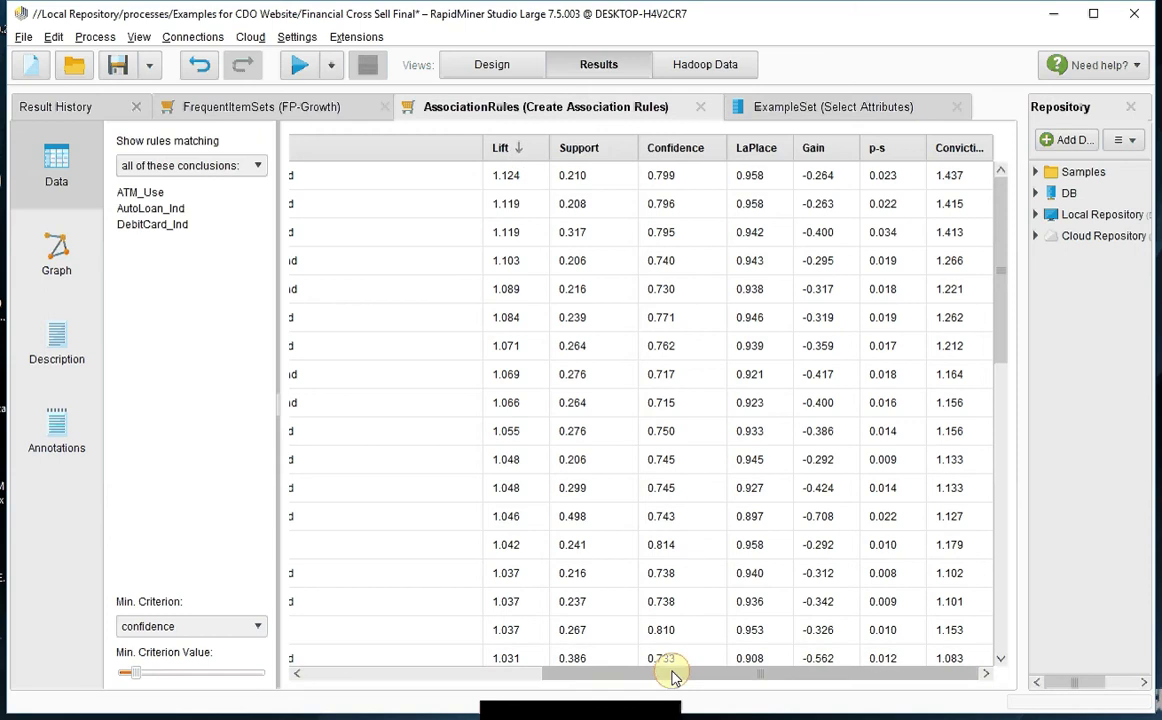
drag(669, 670, 407, 687)
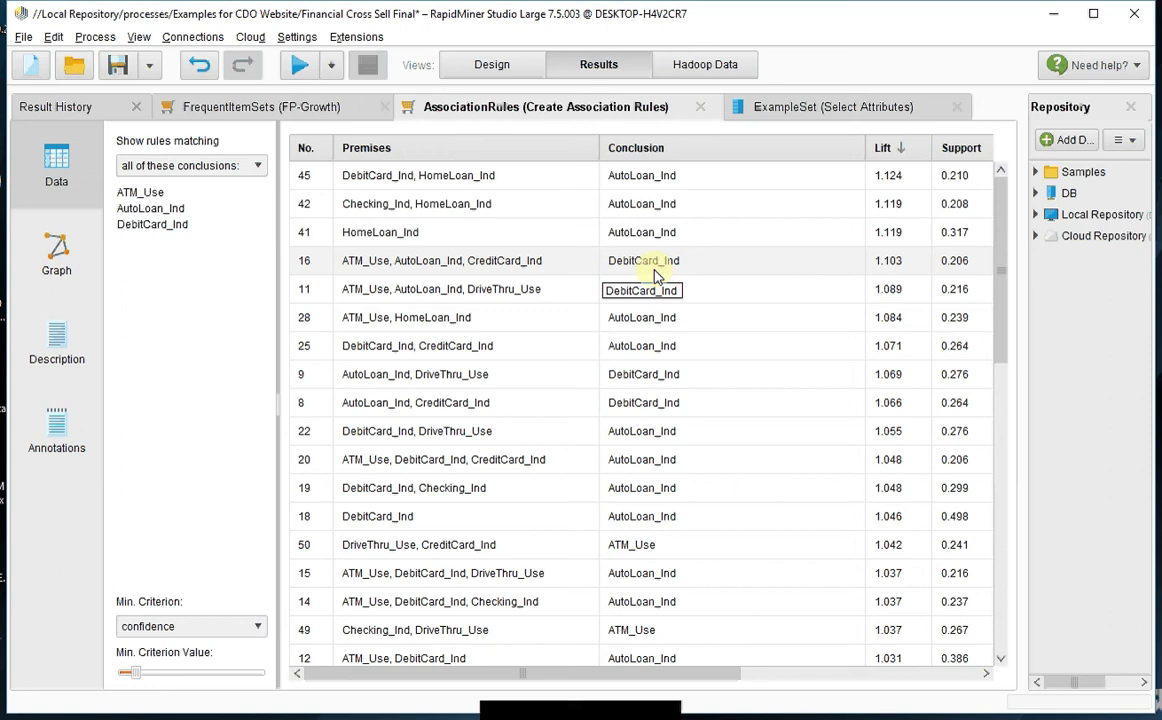
Check the Select Attributes example set, then show the 67 FP-Growth frequent itemsets, led by ATM_Use
click(777, 110)
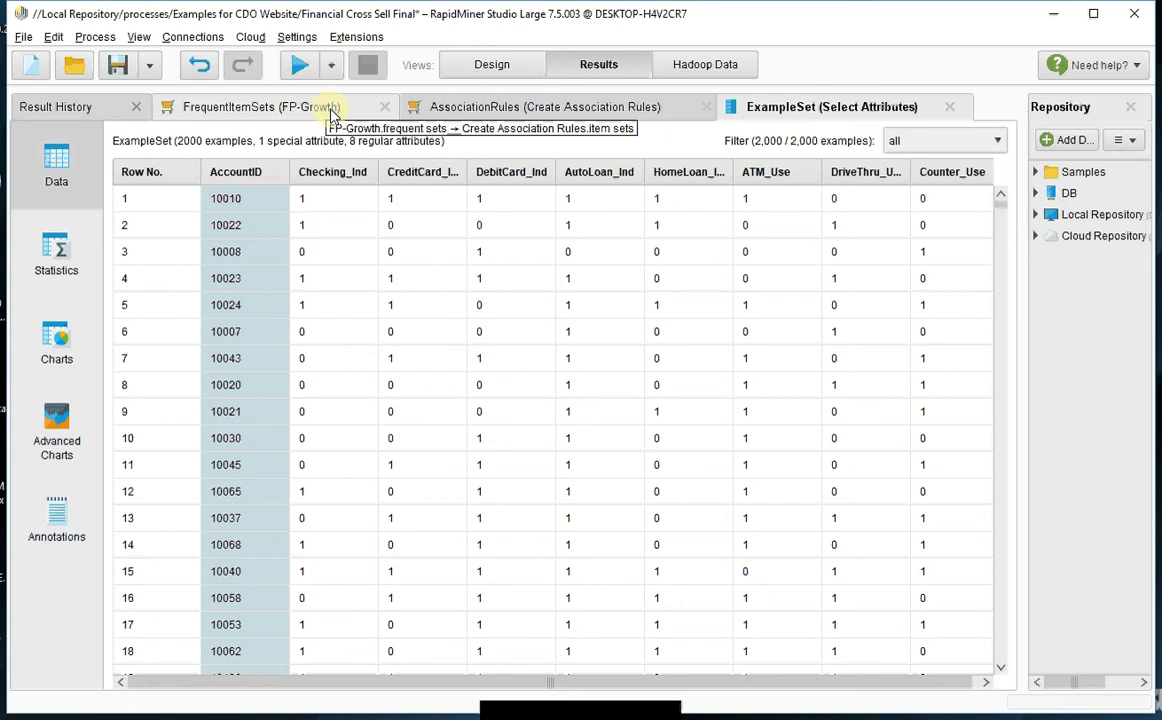
click(333, 110)
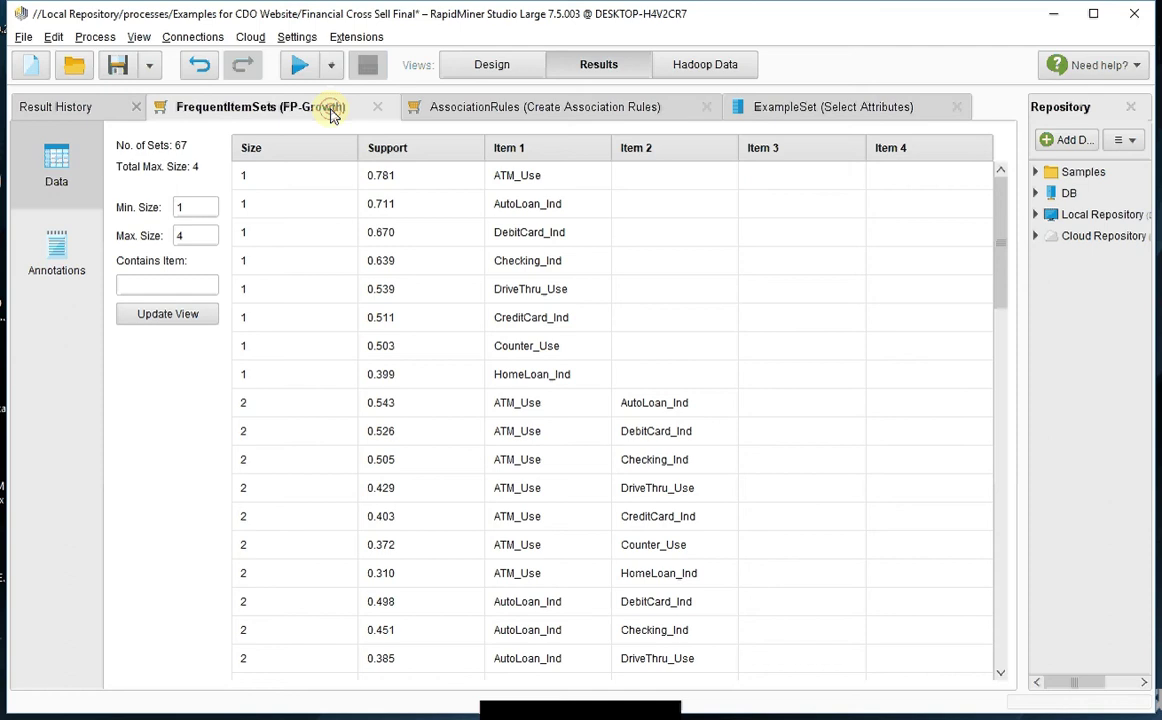